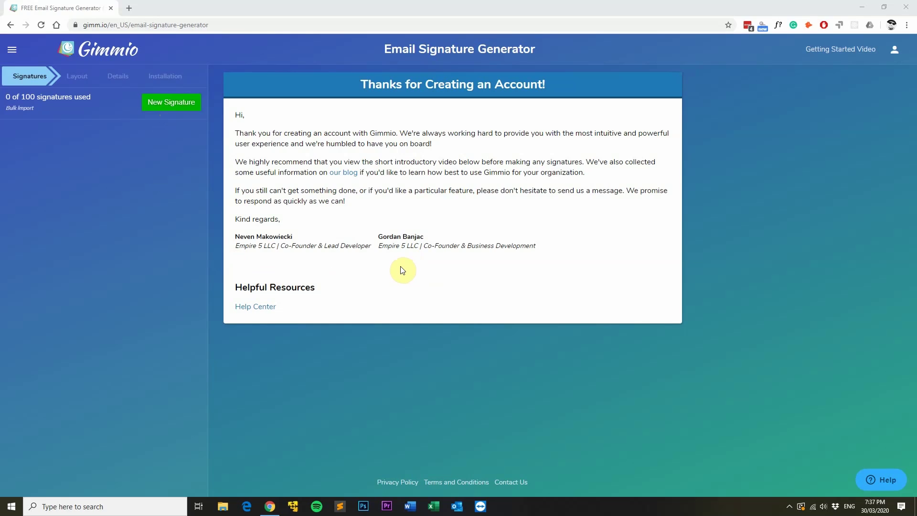
- Start a new email signature from the signatures page
click(171, 104)
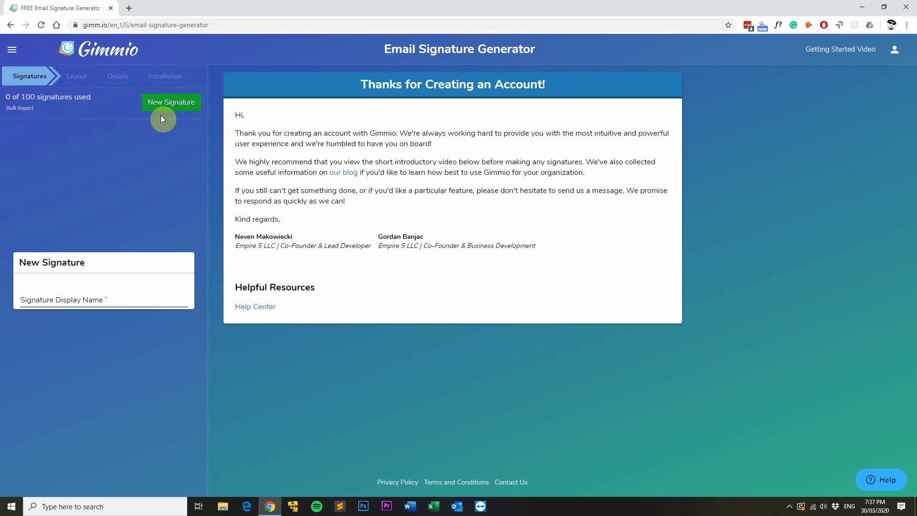
- Create a signature with the person's display name and e-mail in a new group named Gimmio
click(100, 174)
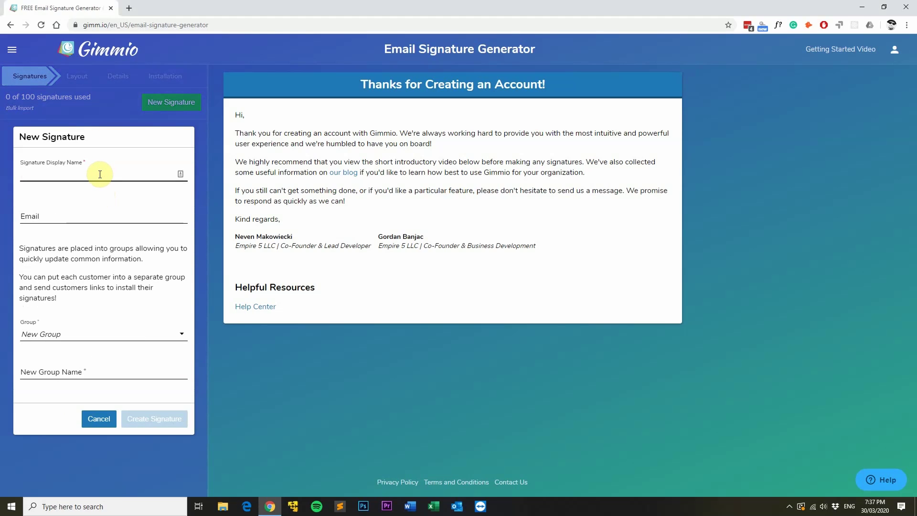
key(Tab)
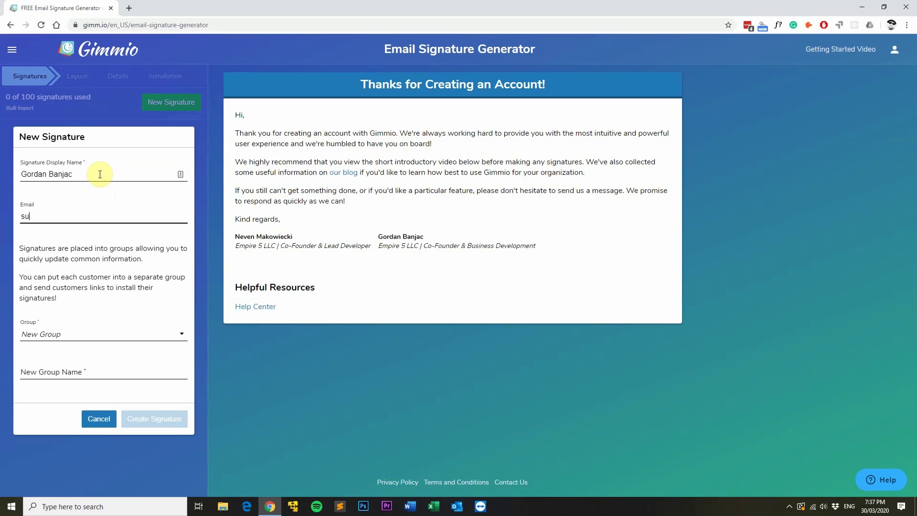
click(76, 371)
text(Gimmio)
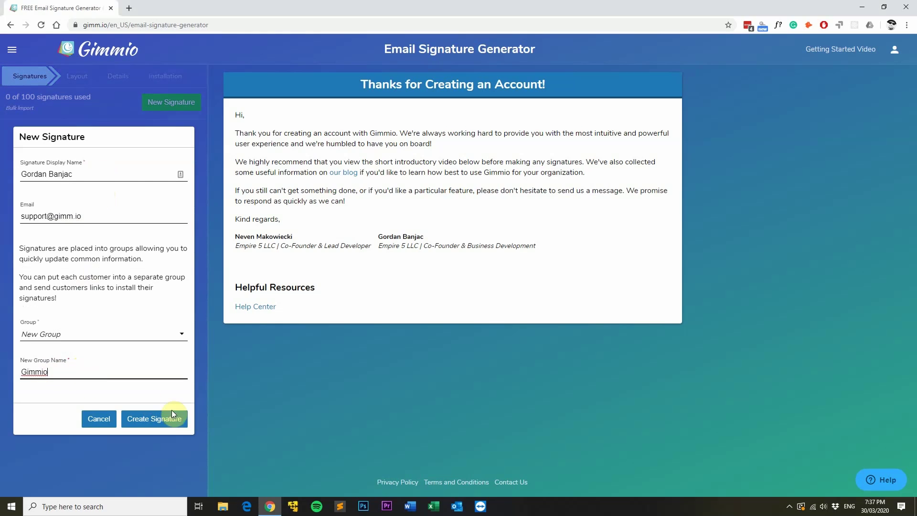
click(153, 420)
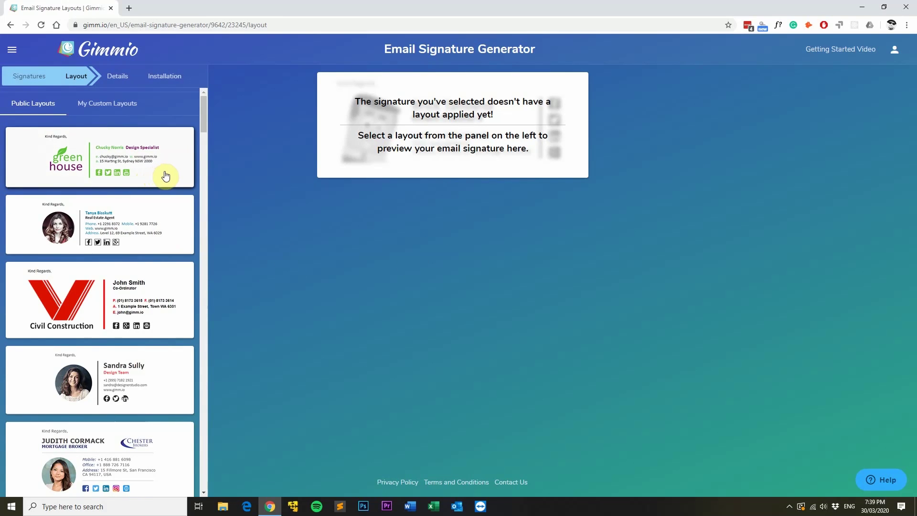
- Browse the public layouts and apply the Green House layout to the signature
scroll(165, 179, down, 4)
scroll(165, 179, down, 10)
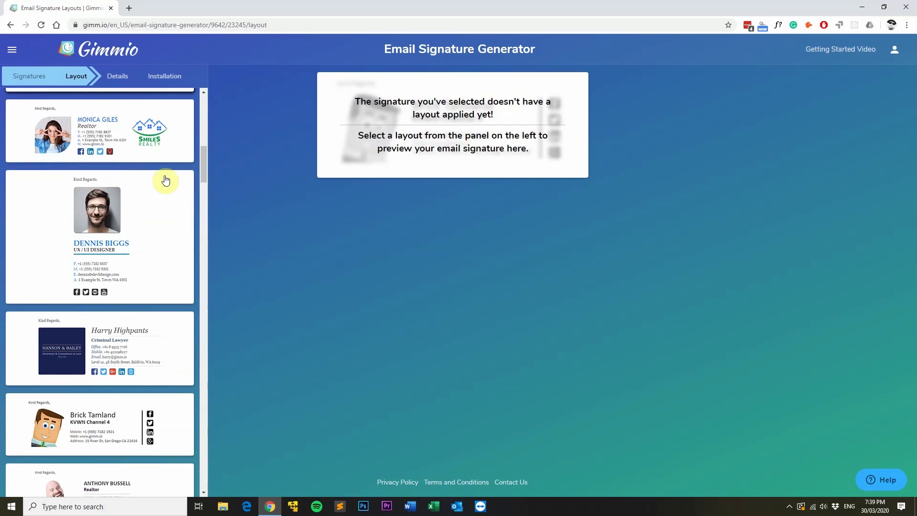
scroll(165, 181, down, 7)
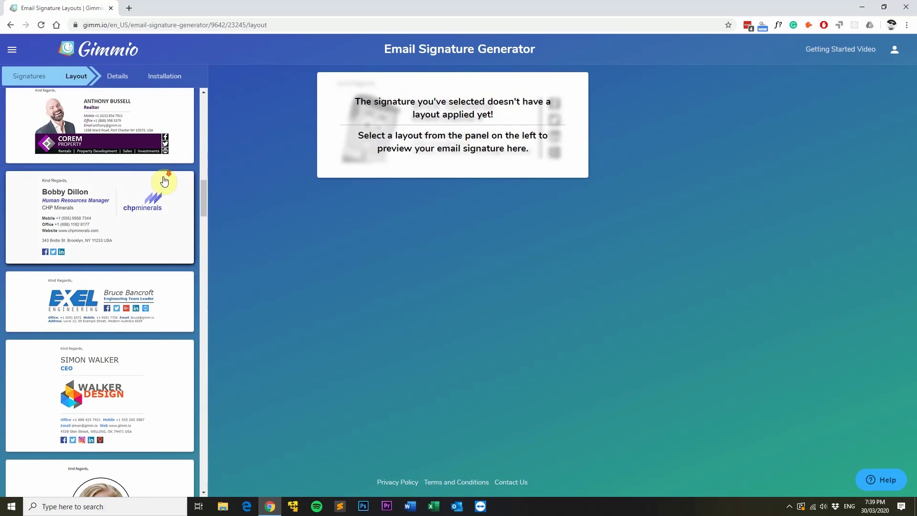
scroll(163, 181, up, 6)
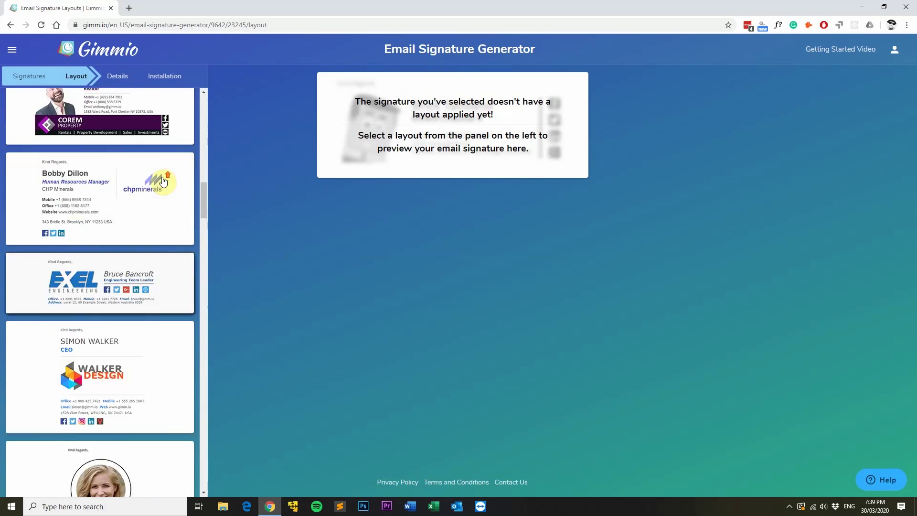
scroll(163, 181, up, 2)
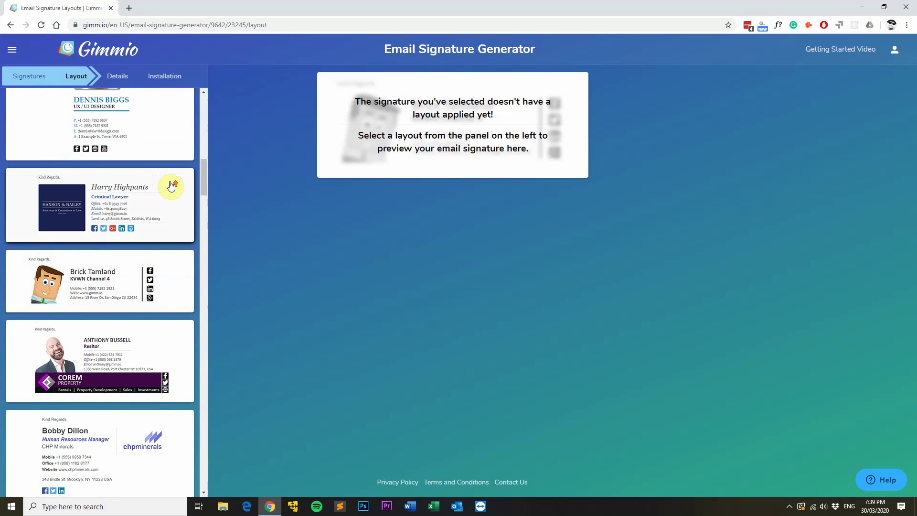
scroll(169, 185, up, 4)
scroll(170, 185, up, 1)
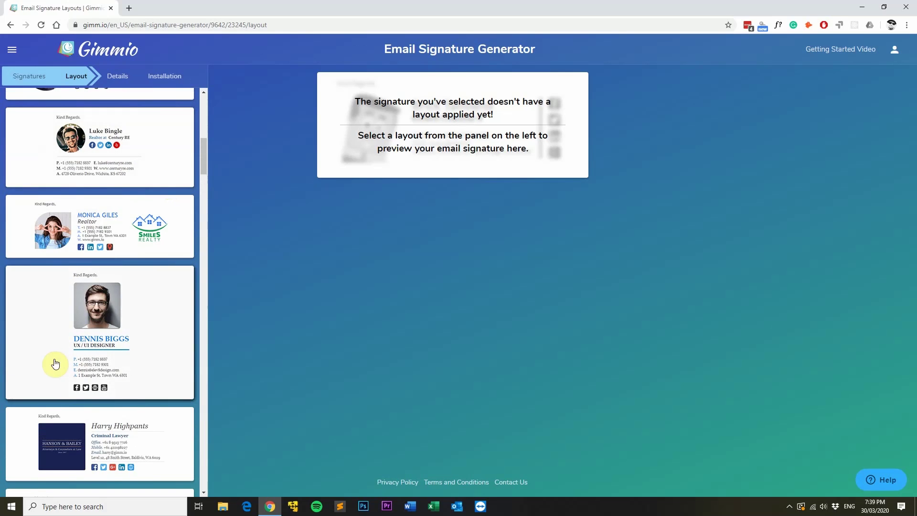
click(162, 343)
scroll(163, 343, up, 10)
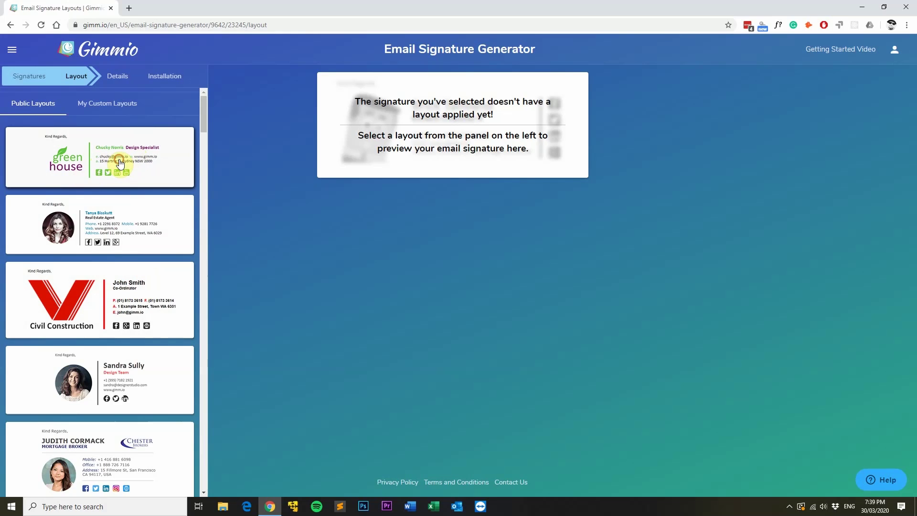
click(115, 161)
click(53, 213)
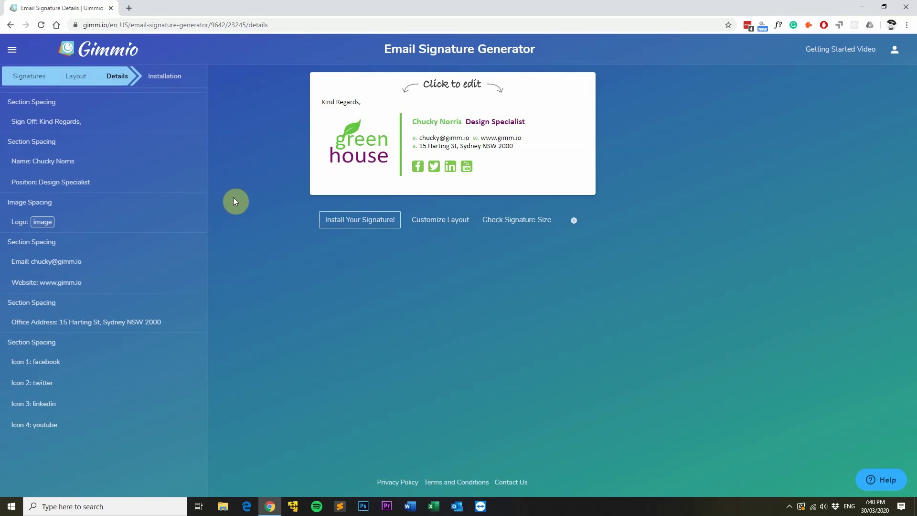
- Look over the name and office address fields in Details, ending on the Logo settings
click(119, 160)
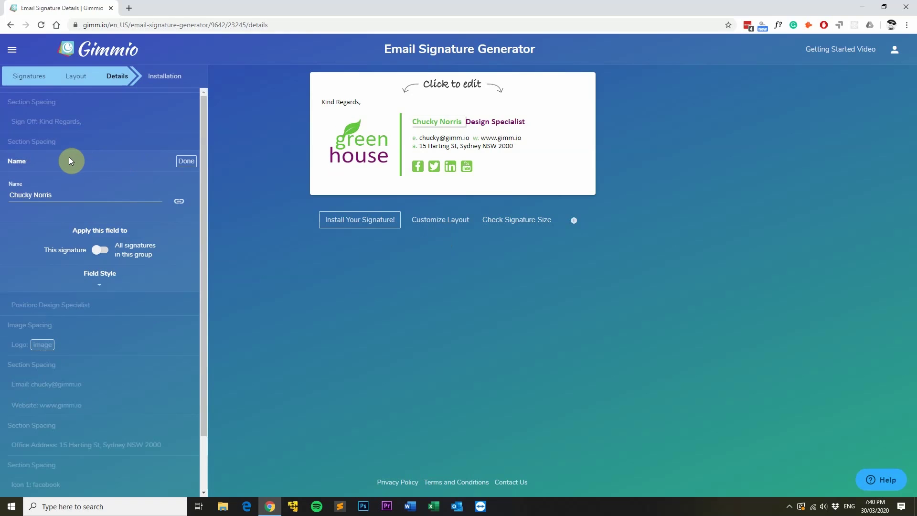
click(88, 258)
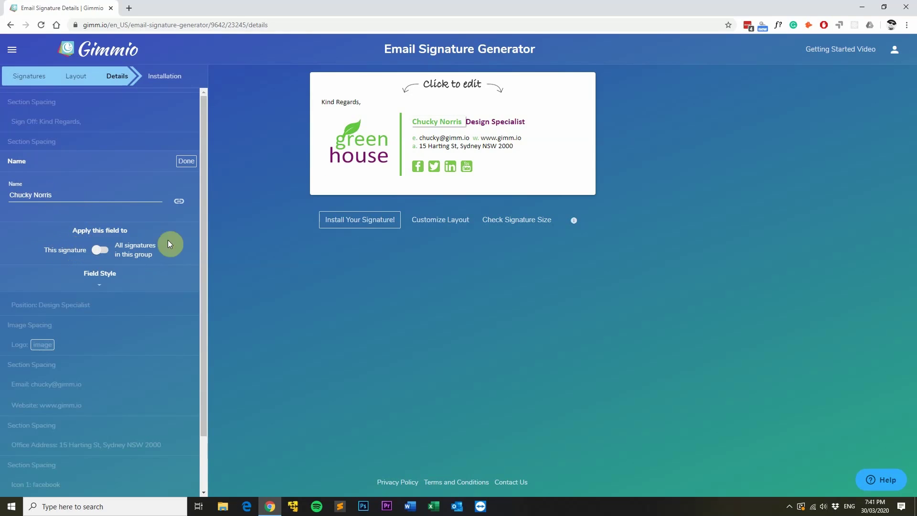
click(446, 146)
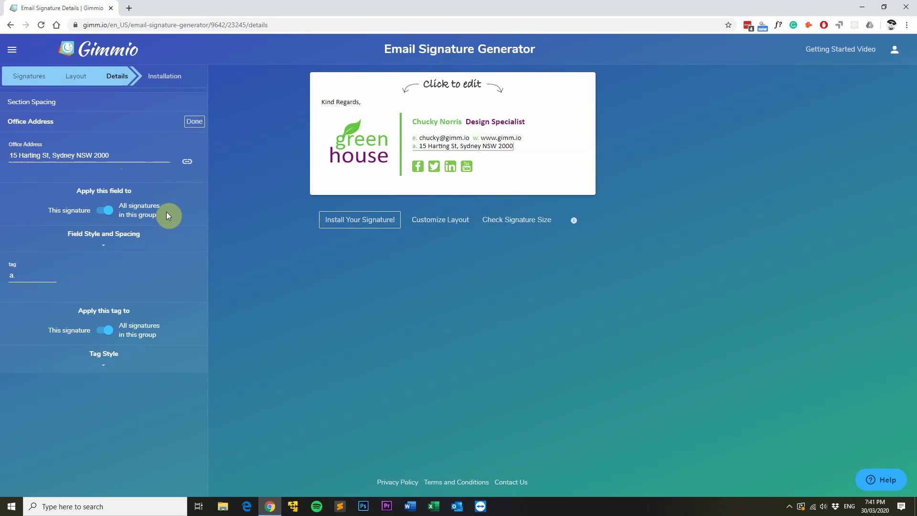
click(195, 123)
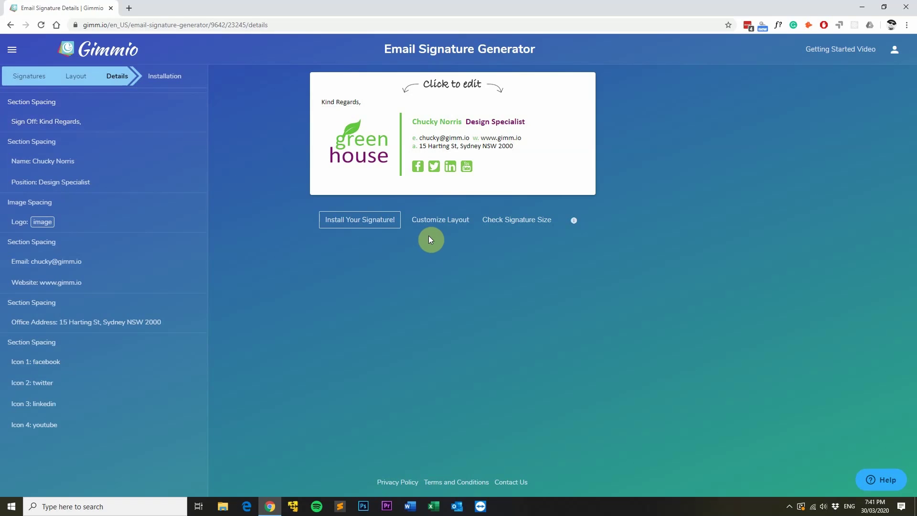
click(366, 151)
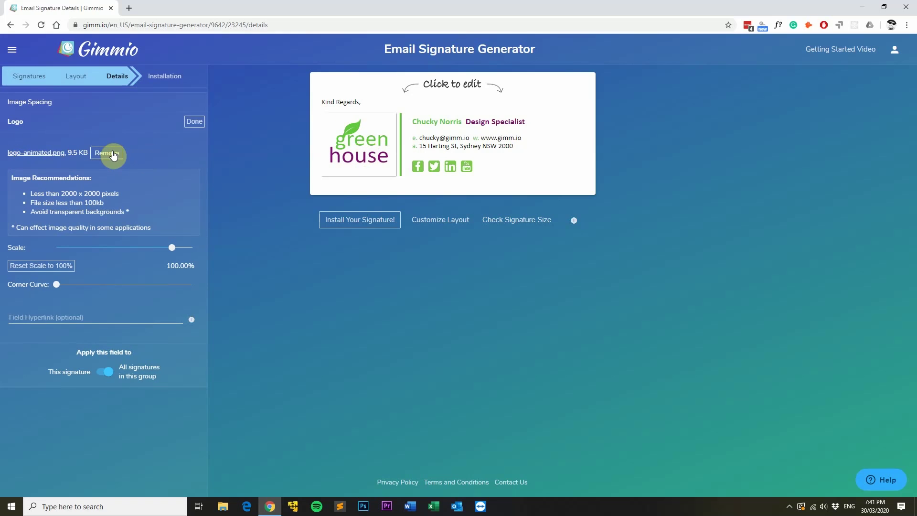
- Replace the logo with a cropped gimmio-logo-2-full-gray.png, scaled down to about 15%
click(111, 152)
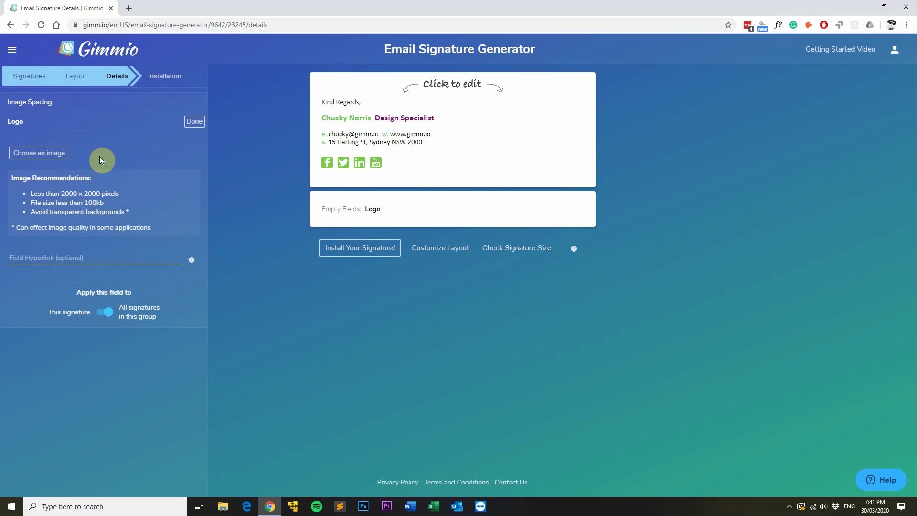
click(42, 153)
click(501, 289)
click(119, 77)
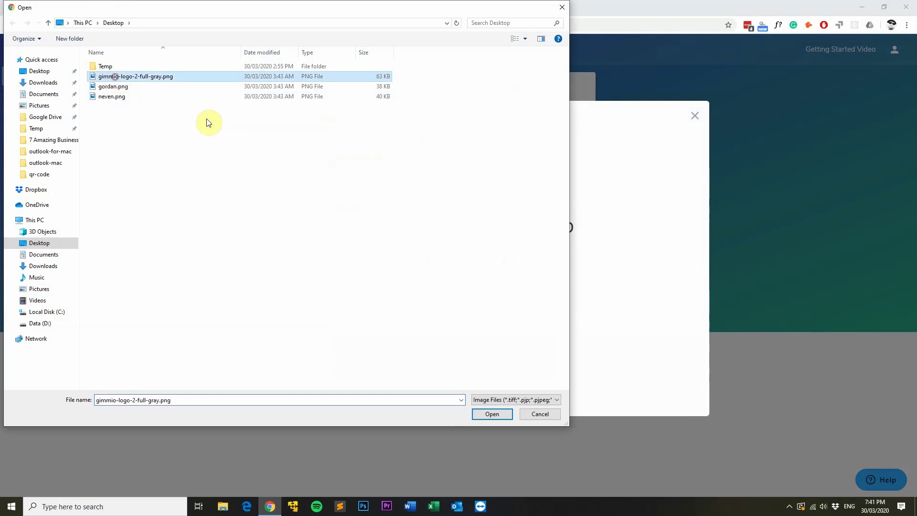
click(492, 414)
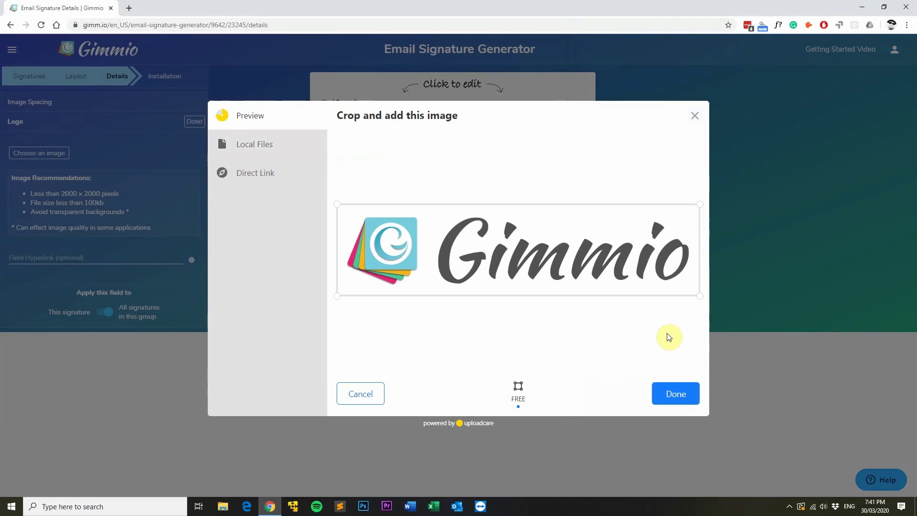
drag(700, 296, 692, 289)
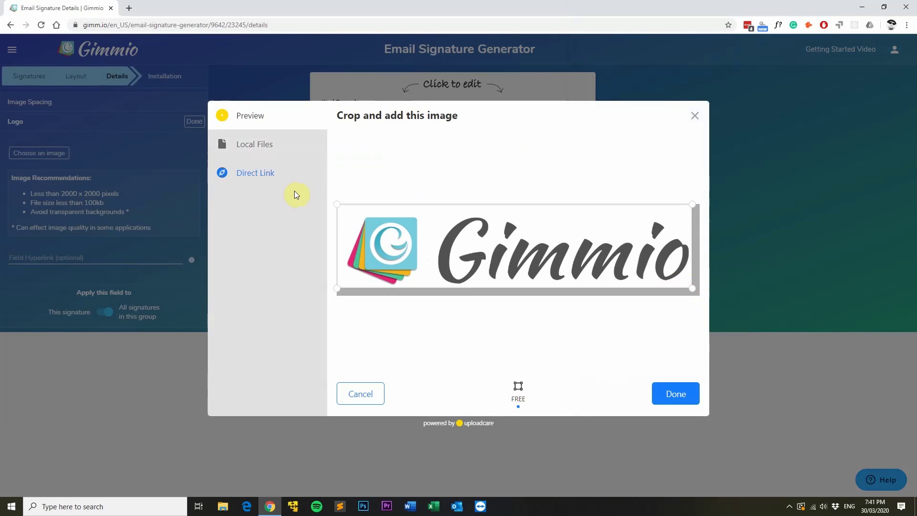
drag(337, 205, 342, 213)
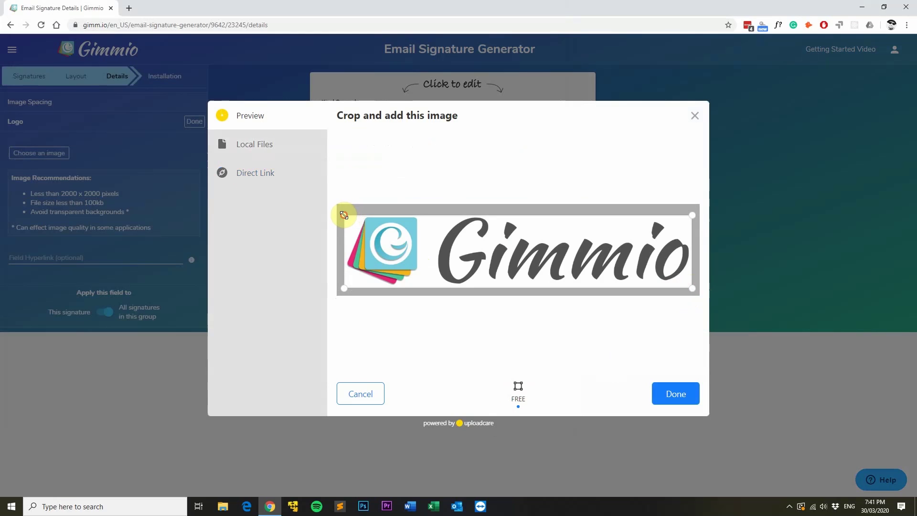
click(677, 394)
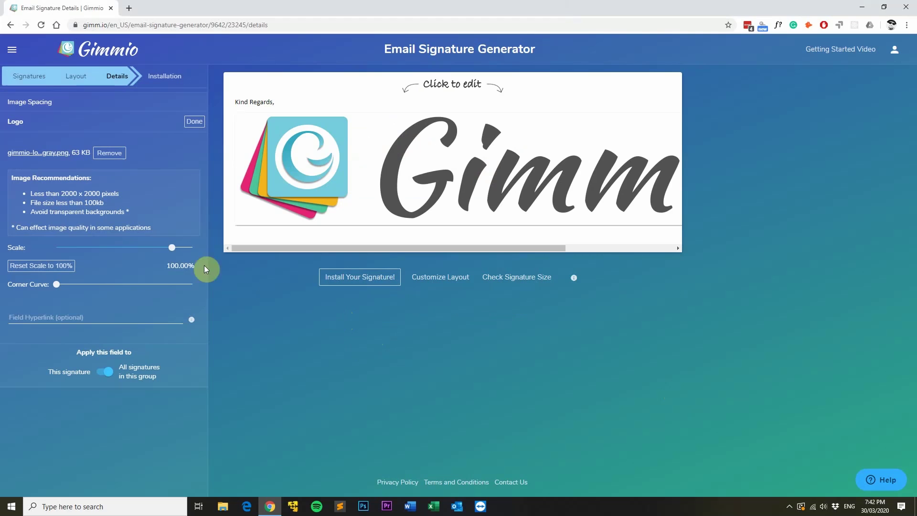
mouse_move(167, 246)
mouse_down()
mouse_move(108, 251)
mouse_move(116, 251)
mouse_up()
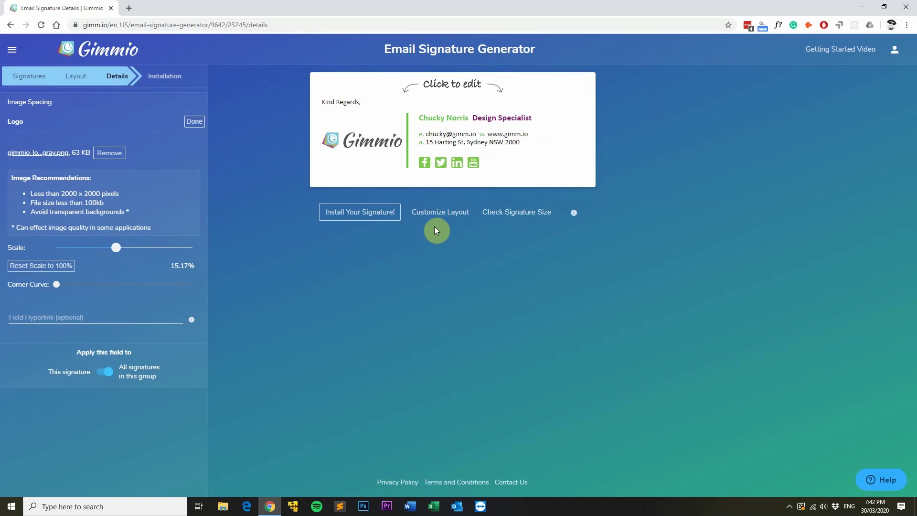
- Replace the sample name with the person's name and the title with Business Development
click(435, 120)
triple_click(62, 153)
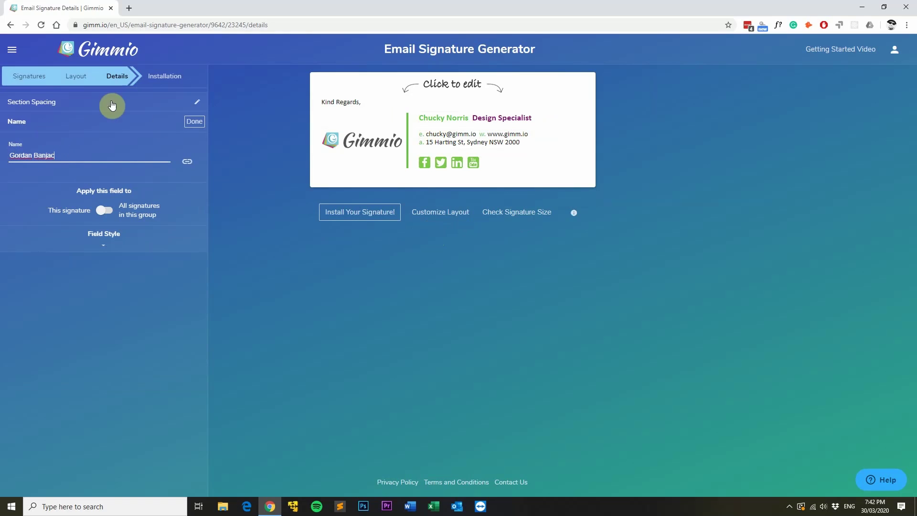
click(195, 122)
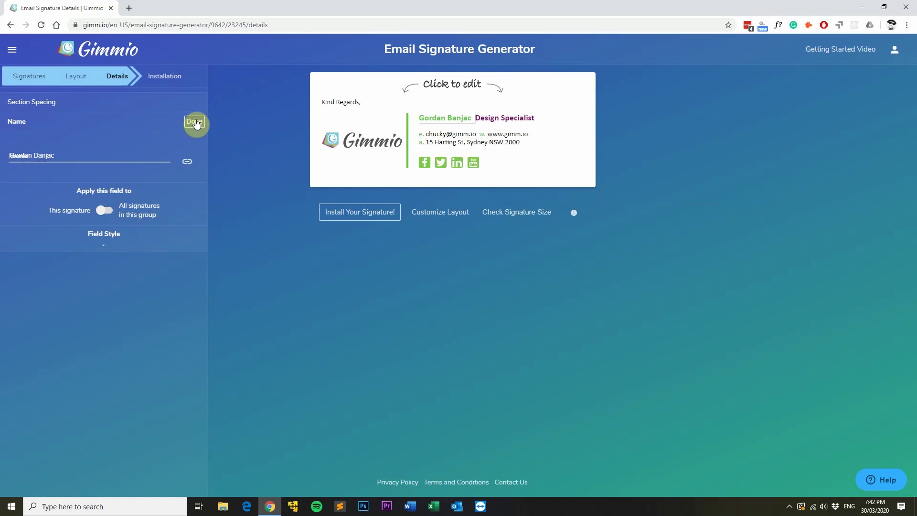
click(498, 120)
triple_click(105, 151)
text(Business Development)
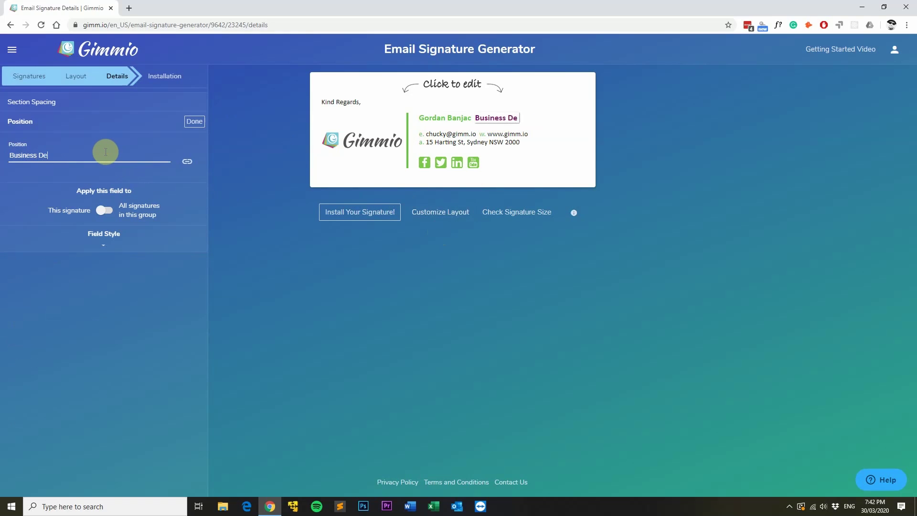
click(195, 122)
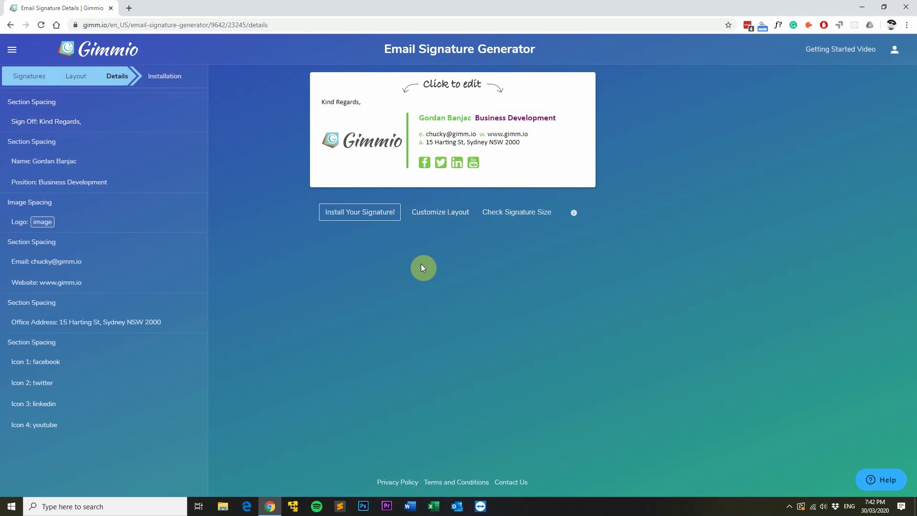
- Paste the support e-mail address and enter the new office address
click(446, 139)
key(ctrl+v)
click(446, 142)
text(1015 Fillmore Street, San Francisco CA 94115)
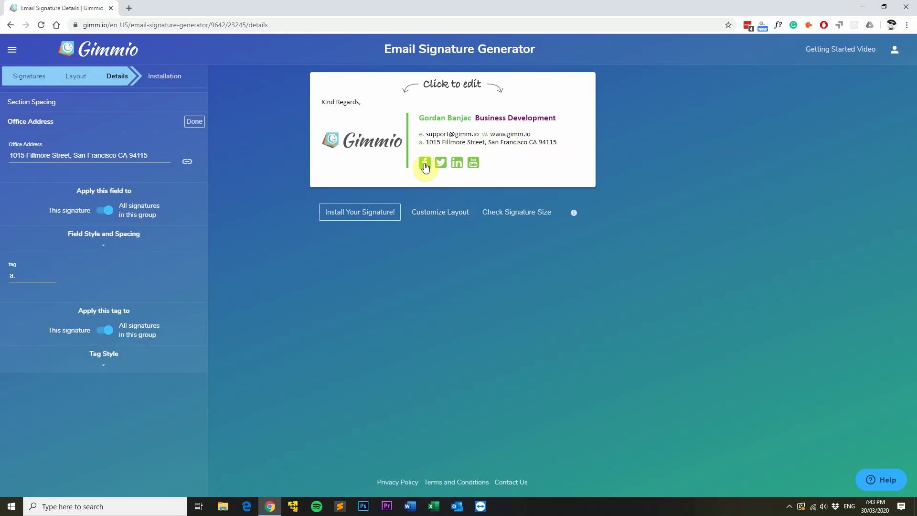
click(425, 165)
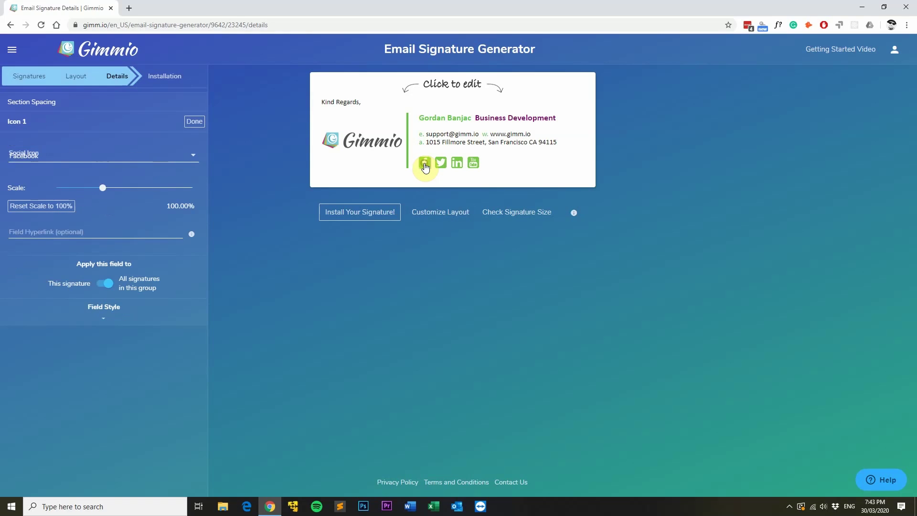
- Link the Facebook and Twitter icons to facebook.com/gimmioapp and twitter.com/gimmioapp
click(119, 231)
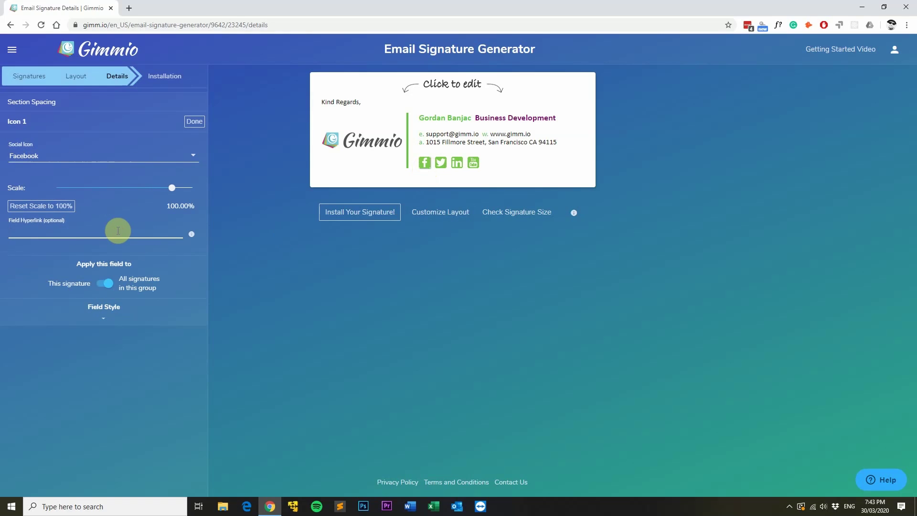
text(http://facebook.com/gimmioapp)
click(194, 122)
click(440, 163)
click(55, 231)
text(http://tw)
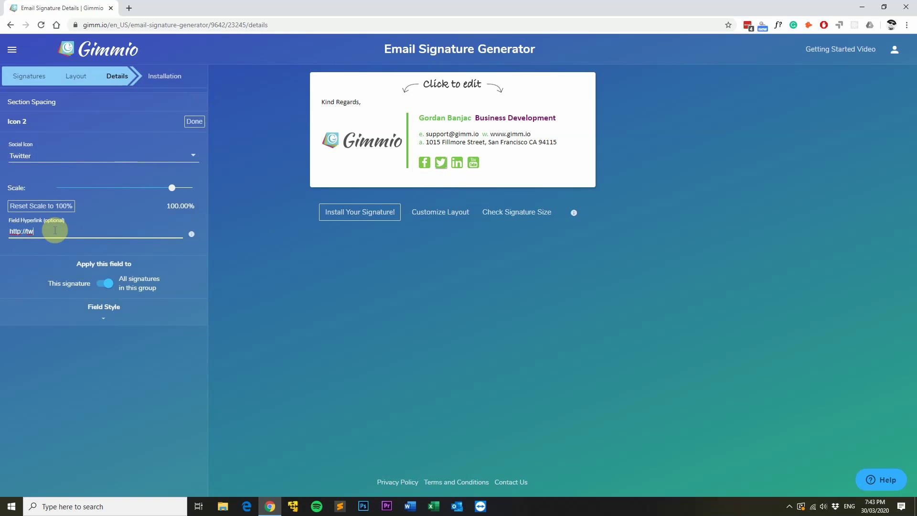
text(itter.com/gimmioapp)
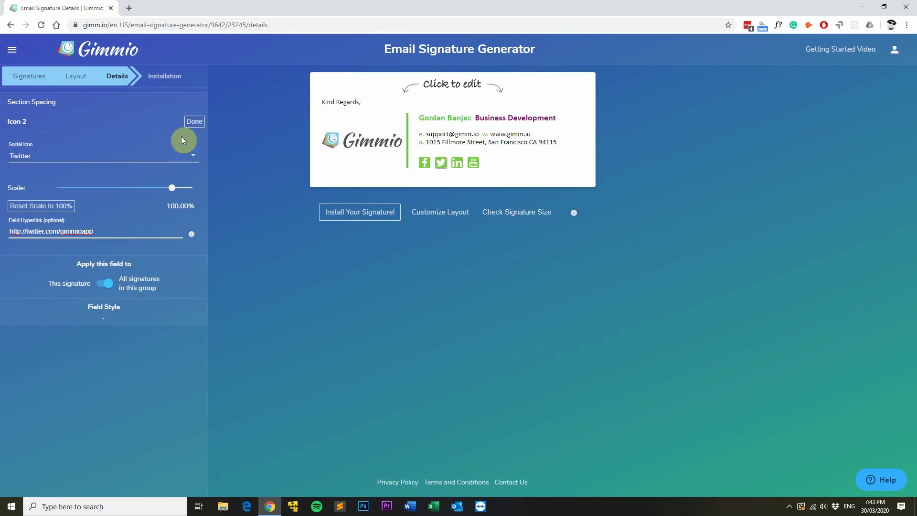
click(194, 121)
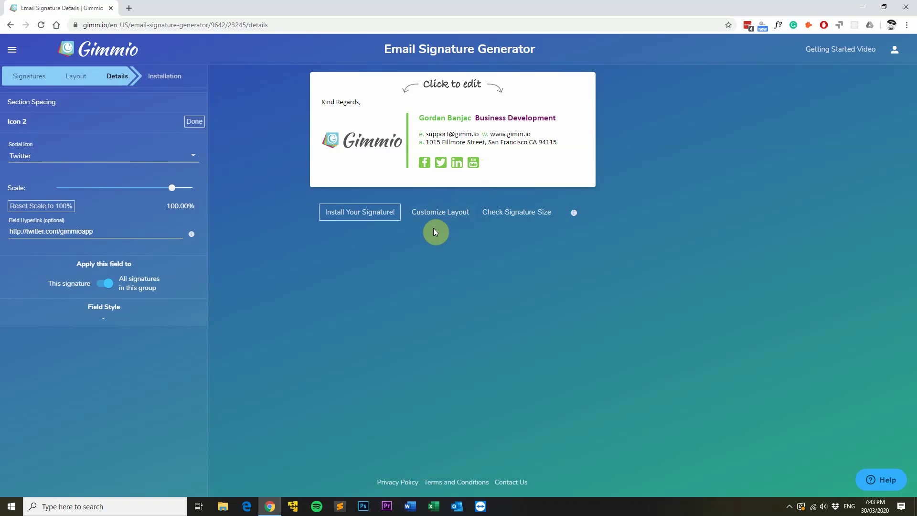
- Set the third social icon (LinkedIn) to None
click(457, 166)
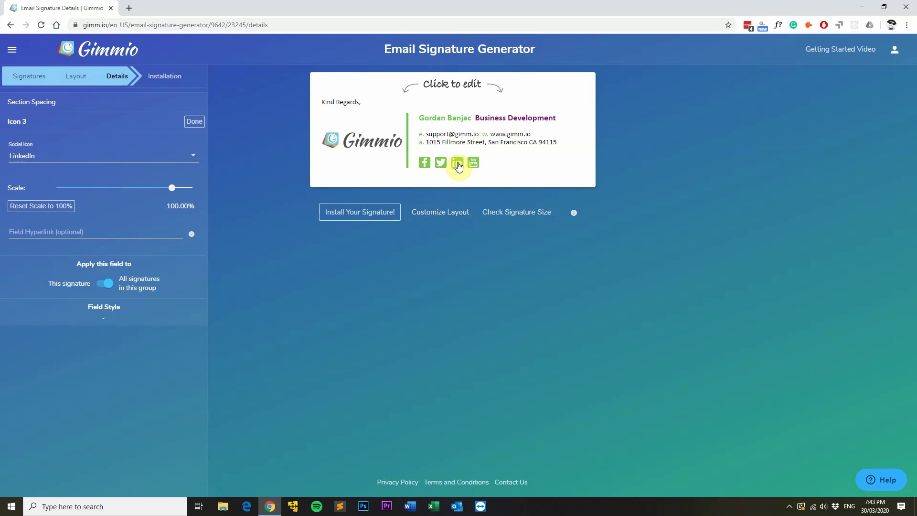
click(69, 159)
scroll(97, 179, down, 3)
scroll(97, 178, up, 10)
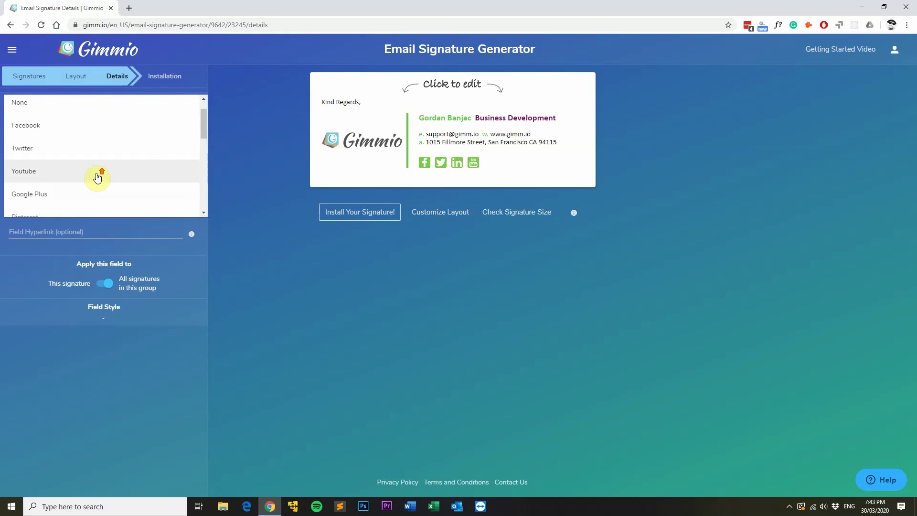
scroll(93, 144, up, 1)
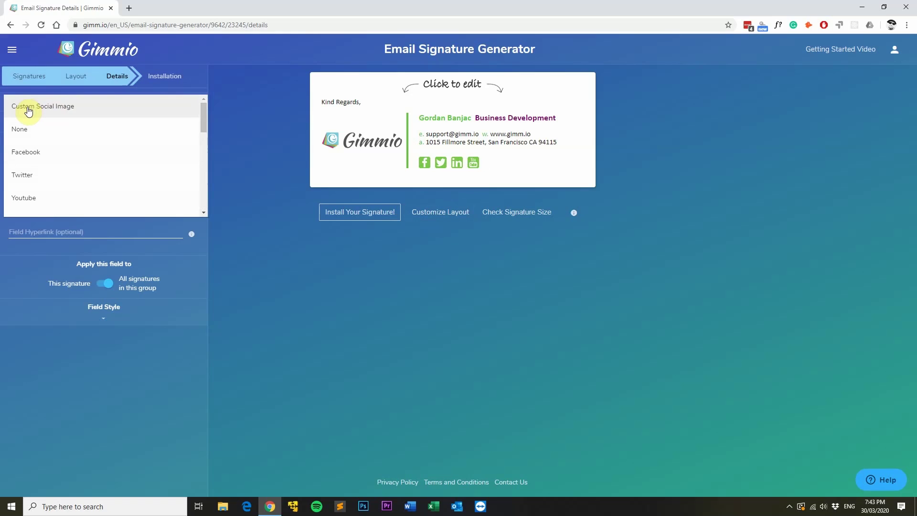
click(68, 111)
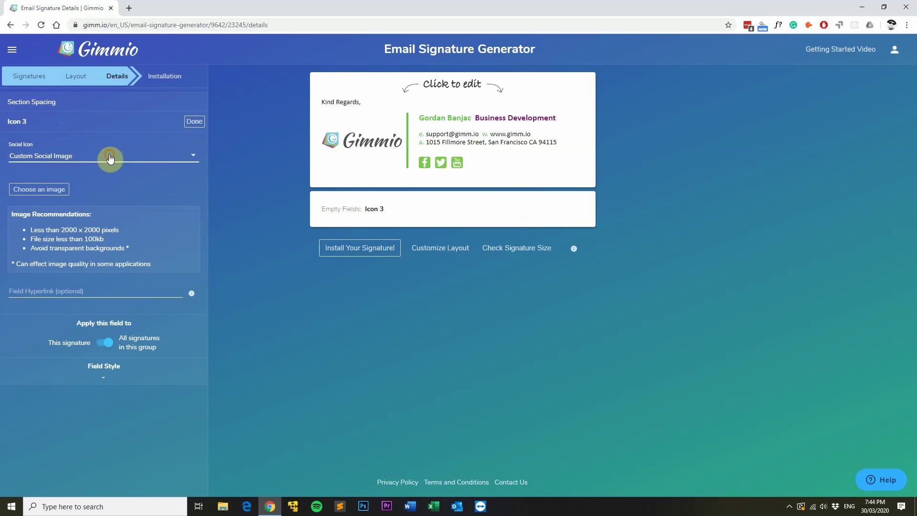
click(110, 158)
click(80, 178)
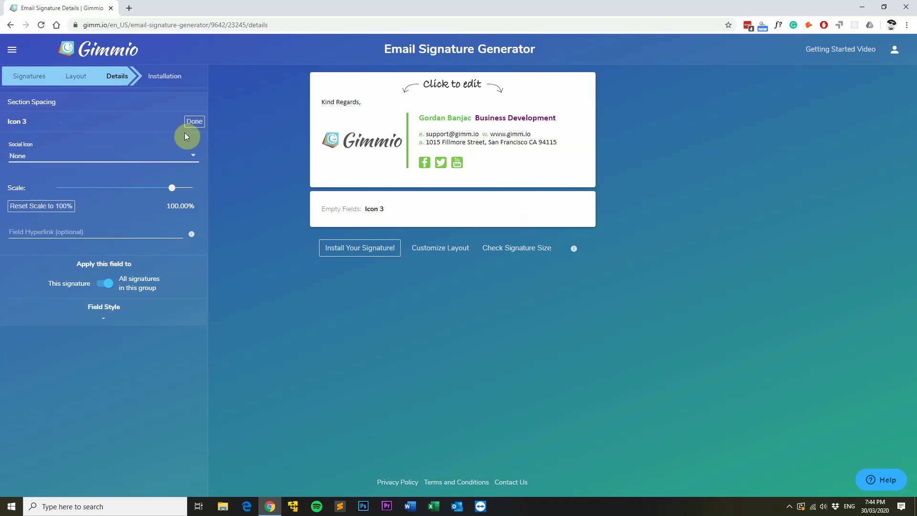
click(194, 123)
- Set the fourth social icon (YouTube) to None as well
click(456, 162)
click(119, 160)
scroll(90, 153, up, 2)
click(86, 129)
click(197, 125)
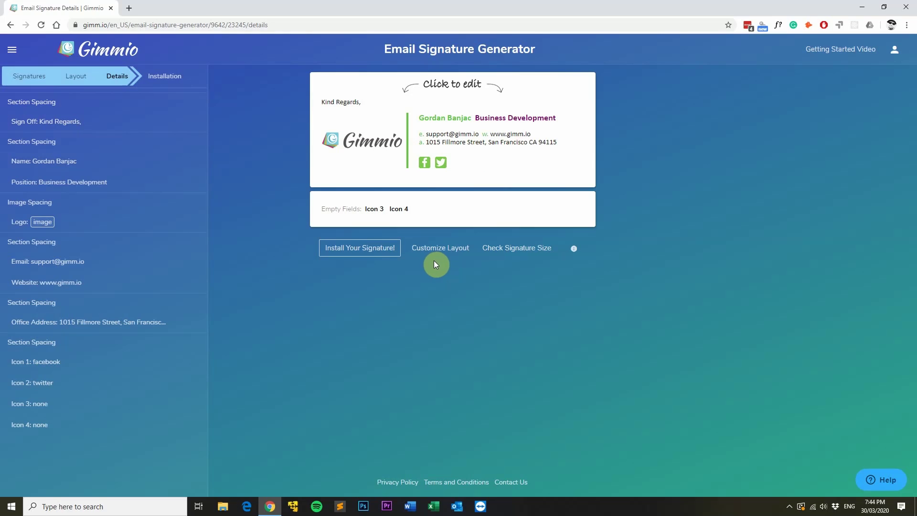
- Set the name's text colour to dark grey #4a4a4a
click(438, 120)
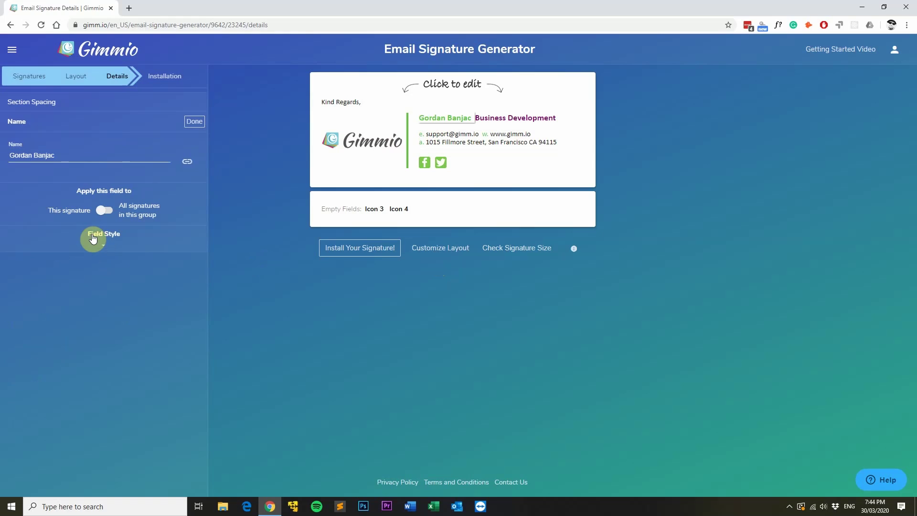
click(103, 246)
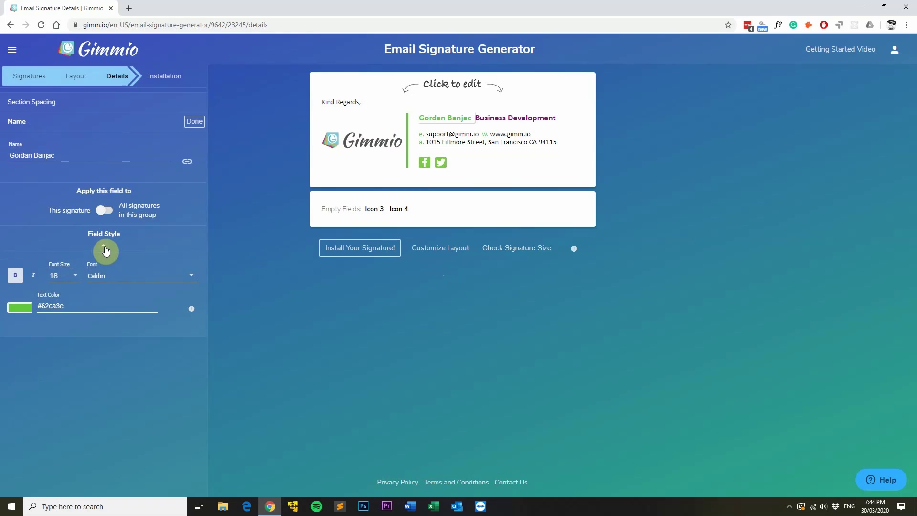
click(22, 311)
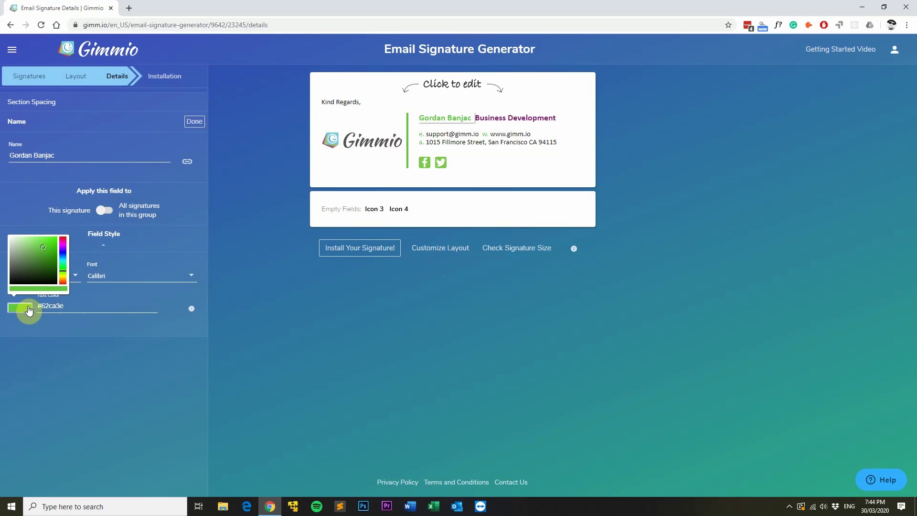
drag(75, 310, 41, 301)
text(#4a4a4a)
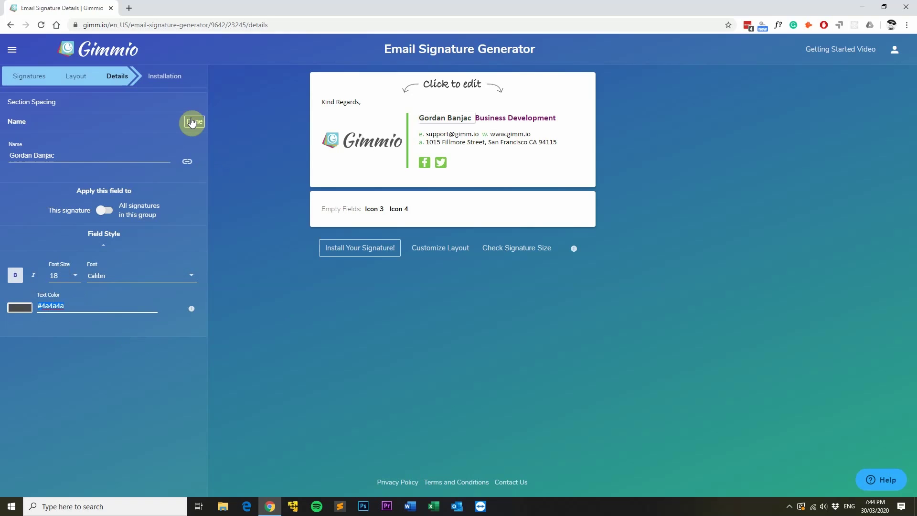
click(192, 122)
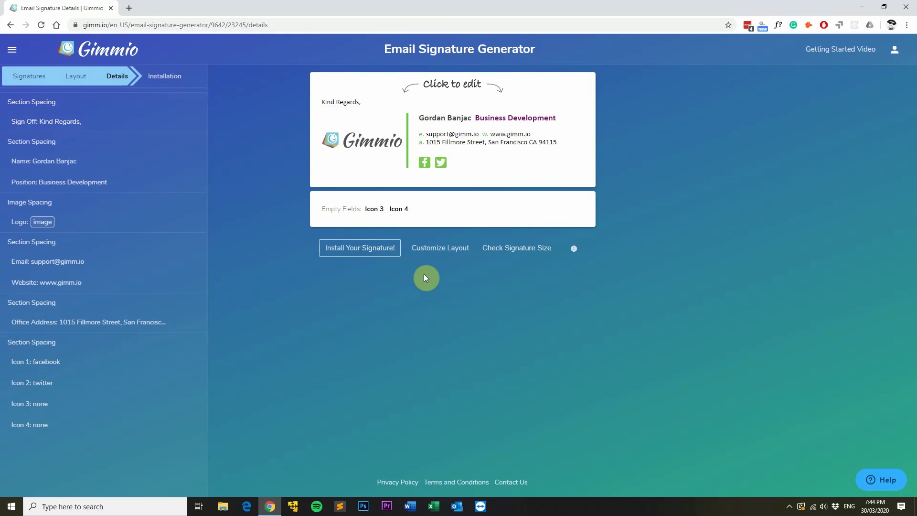
- Colour the Business Development title light blue (#76cdde)
click(510, 121)
click(101, 249)
double_click(42, 308)
text(76cs)
text(de)
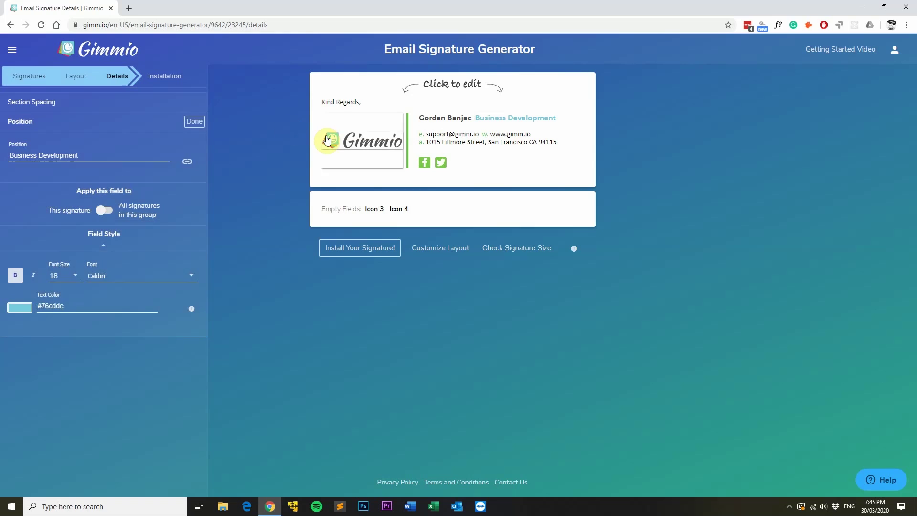
- Make the e. tag bold light blue #76cdde and the w. tag bold
click(427, 135)
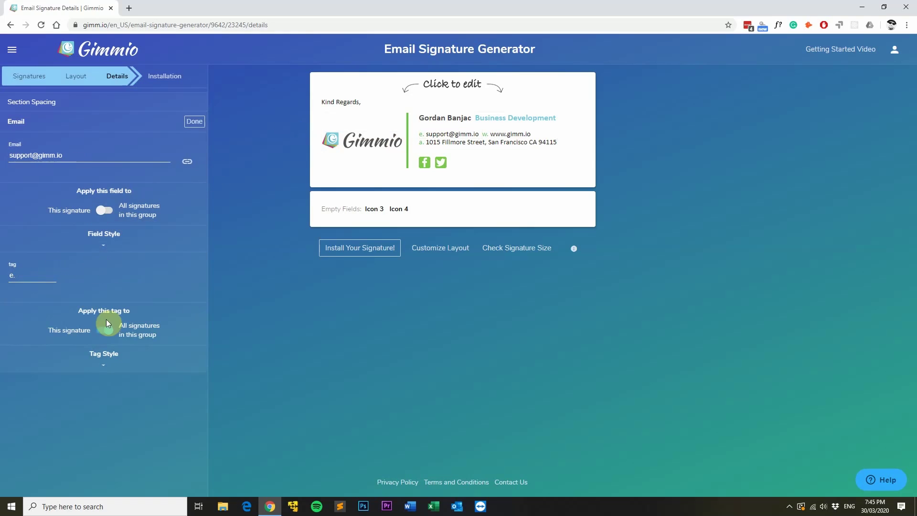
click(105, 367)
click(73, 427)
text(#76cdde)
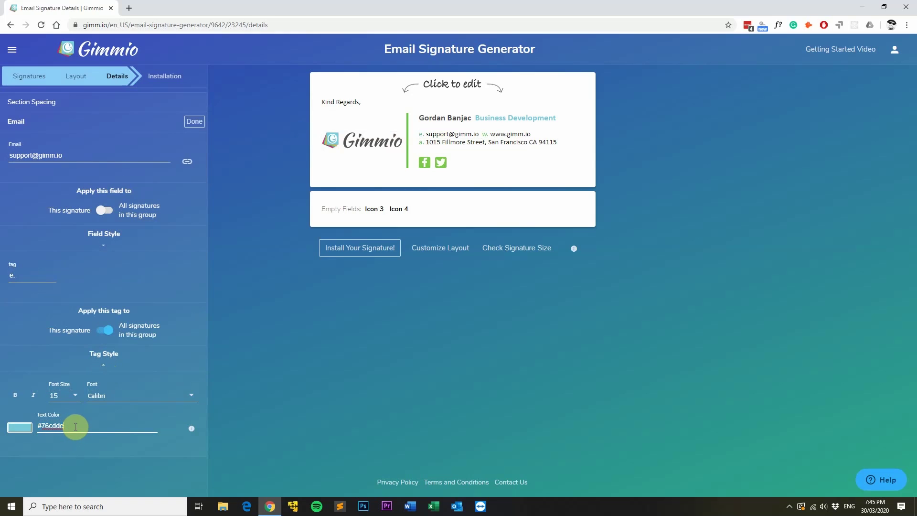
click(14, 396)
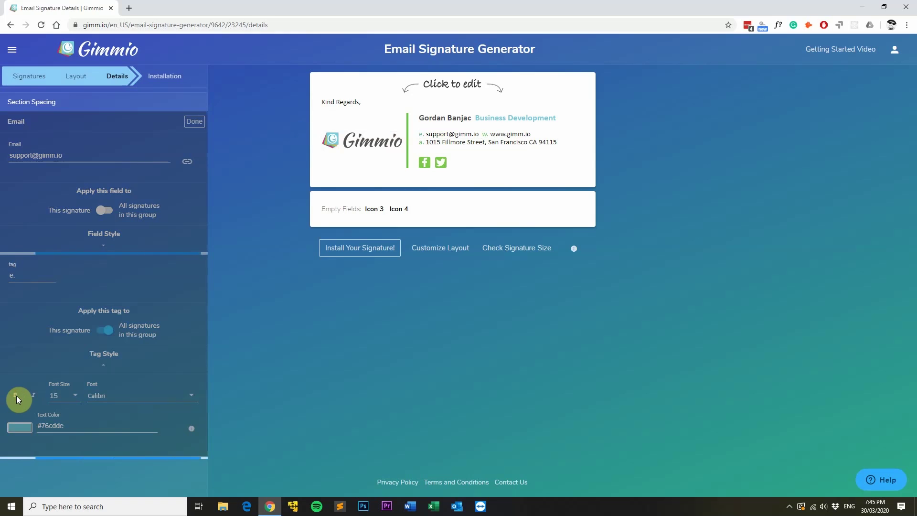
click(196, 126)
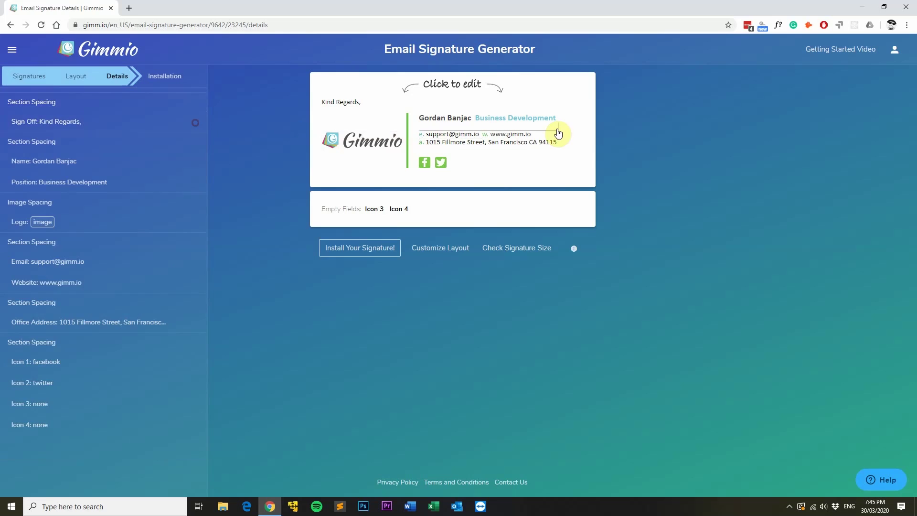
click(502, 136)
click(114, 377)
click(20, 404)
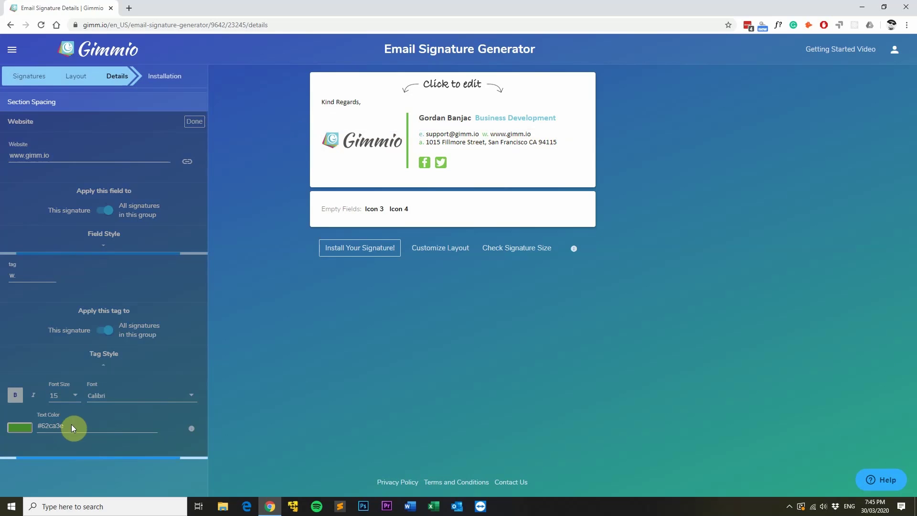
click(195, 121)
- Check the address tag's colour setting, leaving it unchanged
click(428, 144)
click(103, 365)
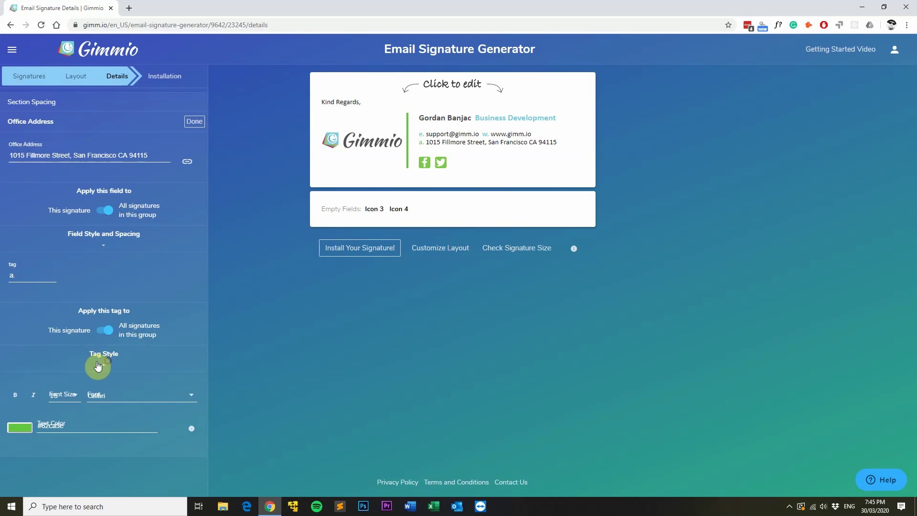
click(71, 425)
click(194, 121)
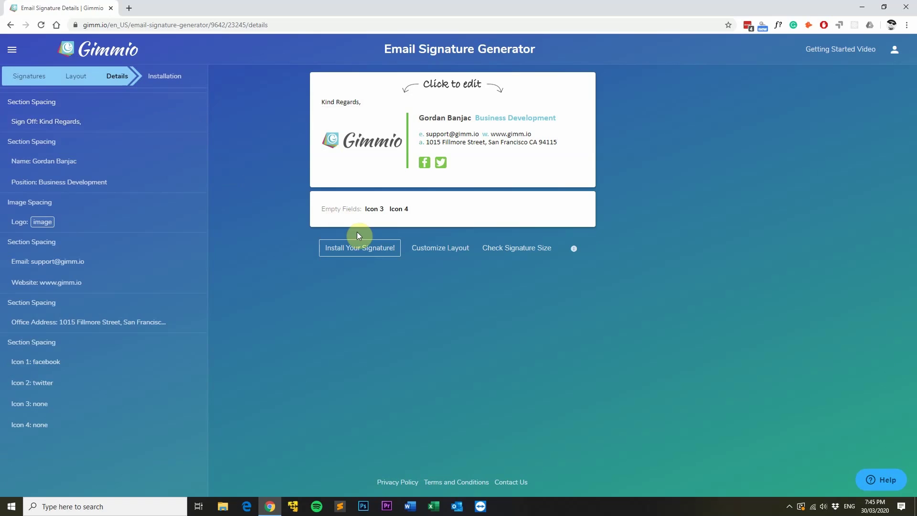
click(425, 164)
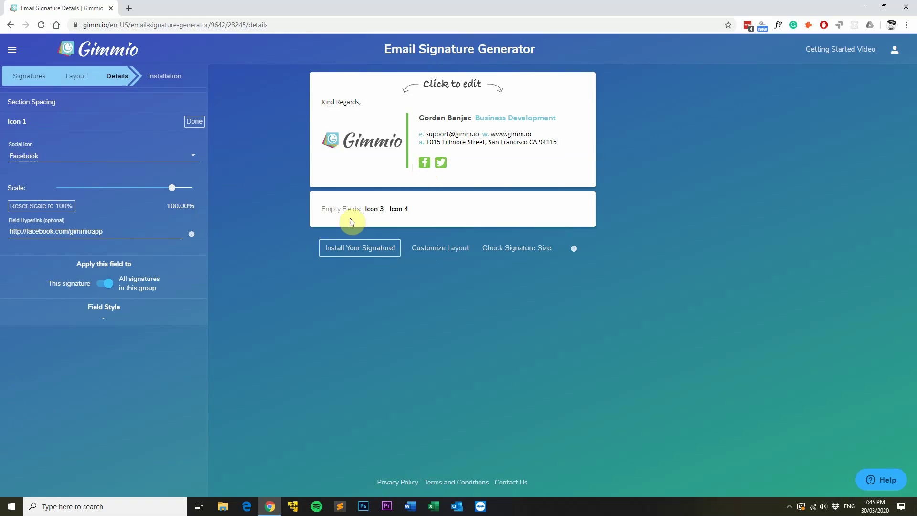
- Switch the Facebook and Twitter icons to their native brand colours
click(104, 318)
click(20, 406)
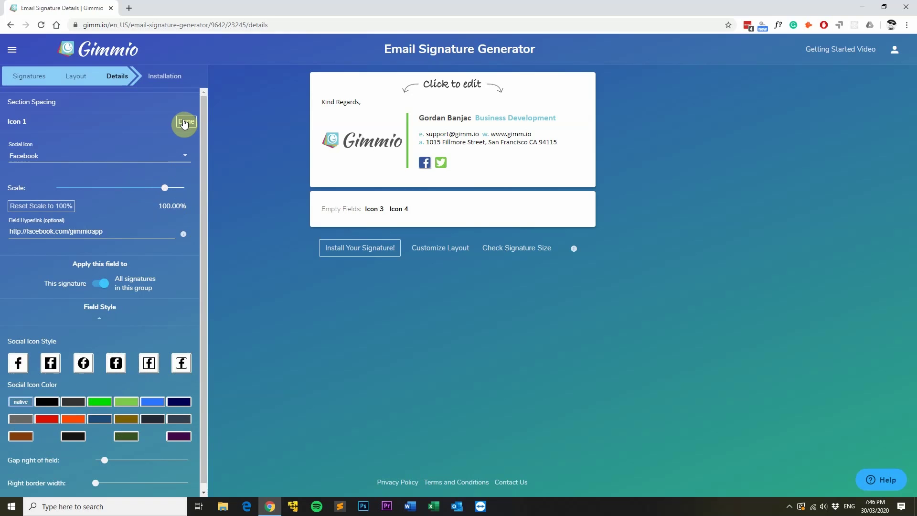
click(185, 123)
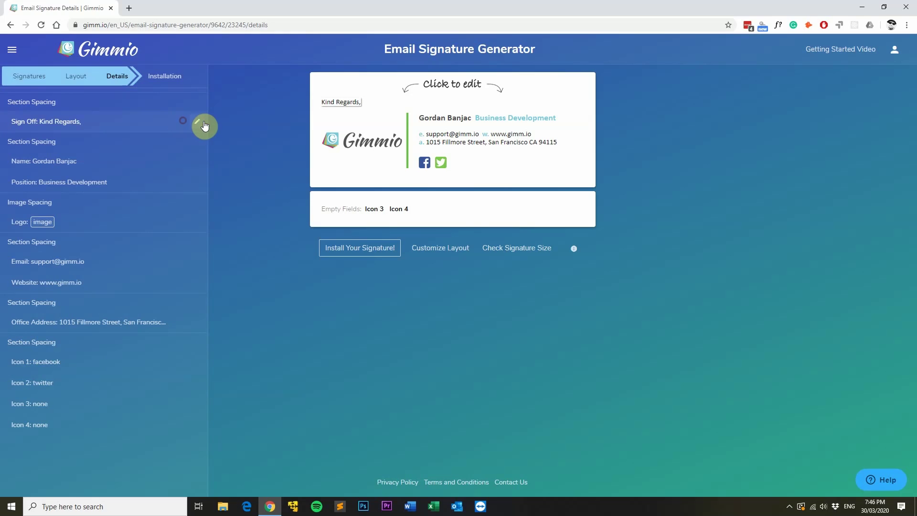
click(442, 165)
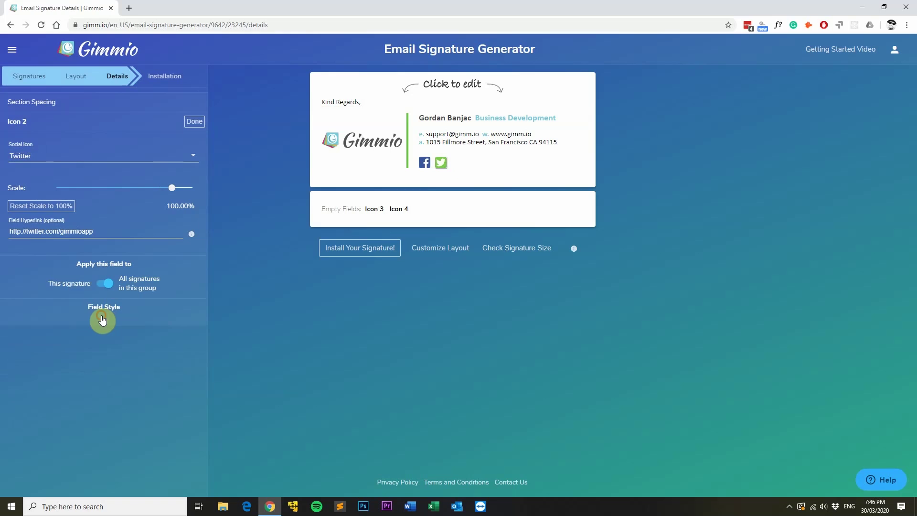
click(102, 318)
click(21, 402)
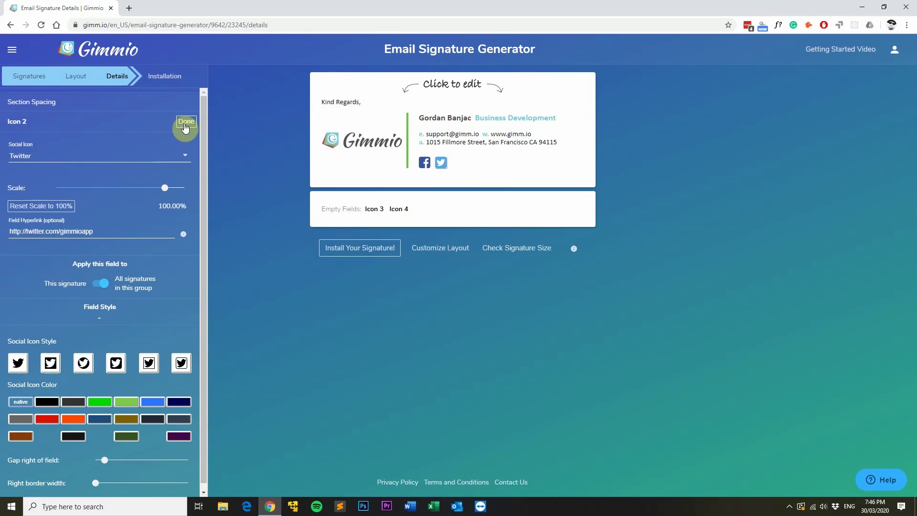
click(185, 122)
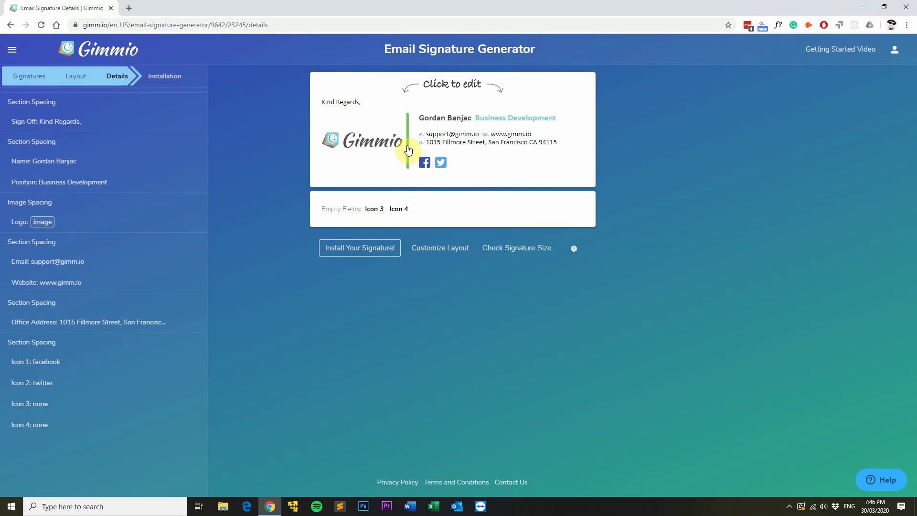
- Colour the divider #76cdde, thicken it to 14 and cut the gap after it to 8
click(406, 160)
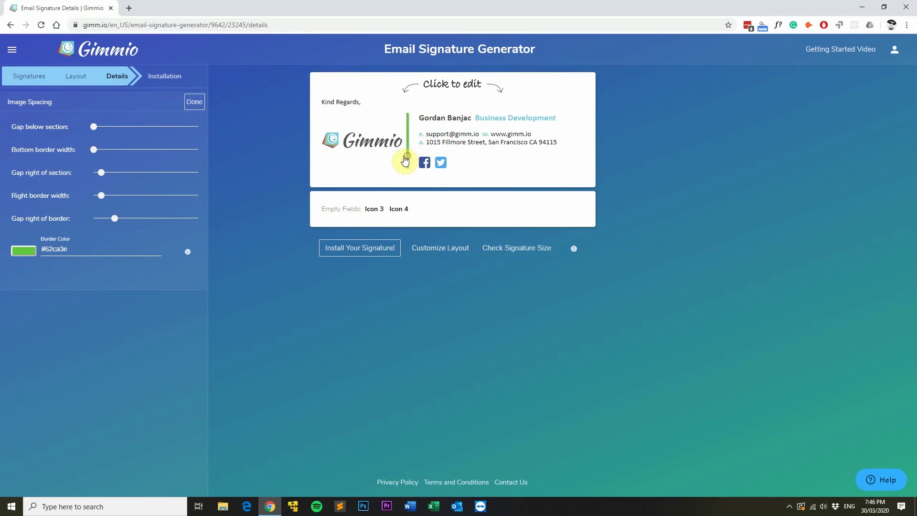
click(90, 250)
text(#76cdde)
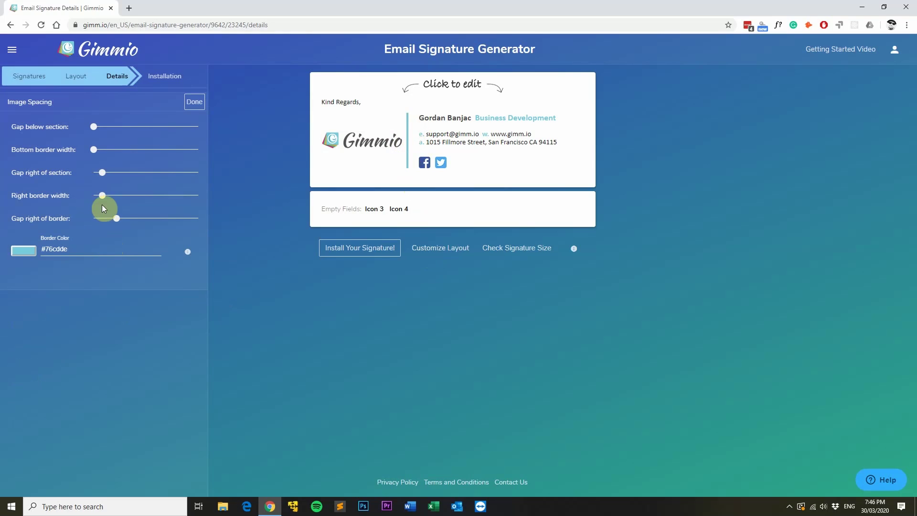
drag(107, 172, 108, 172)
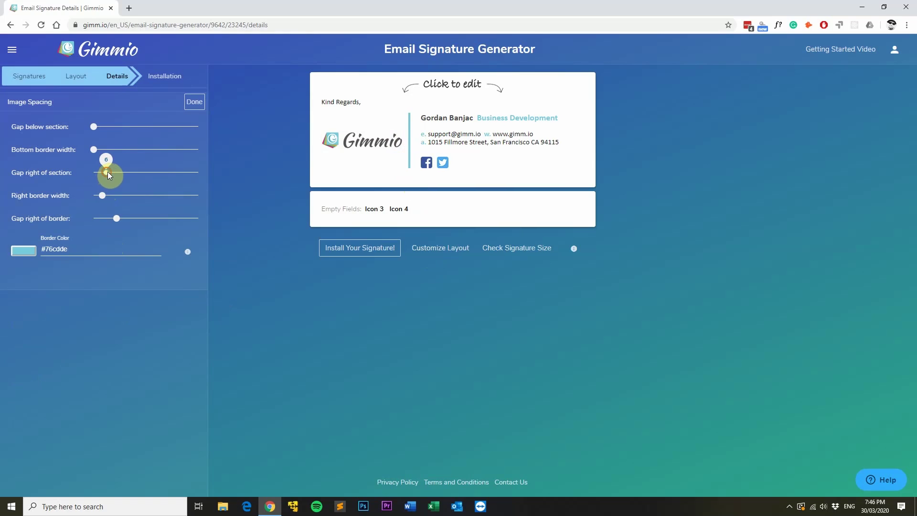
drag(112, 220, 108, 222)
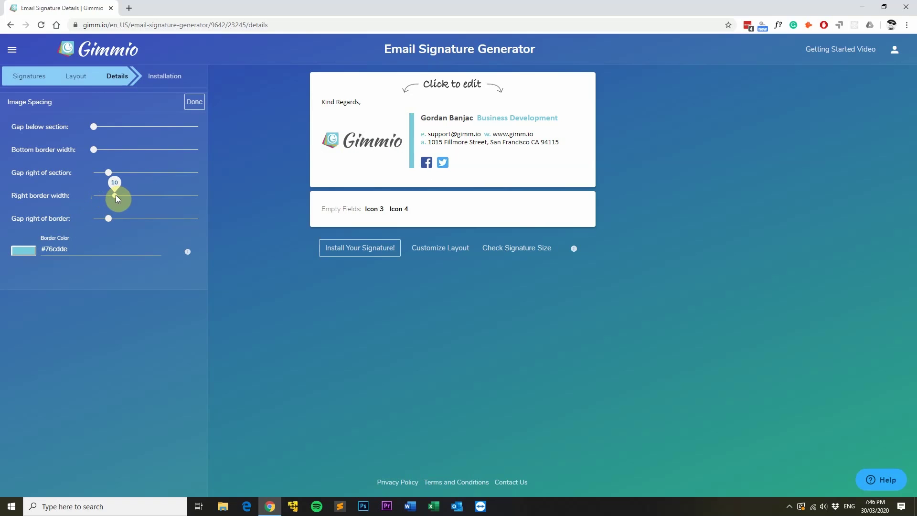
drag(116, 197, 123, 199)
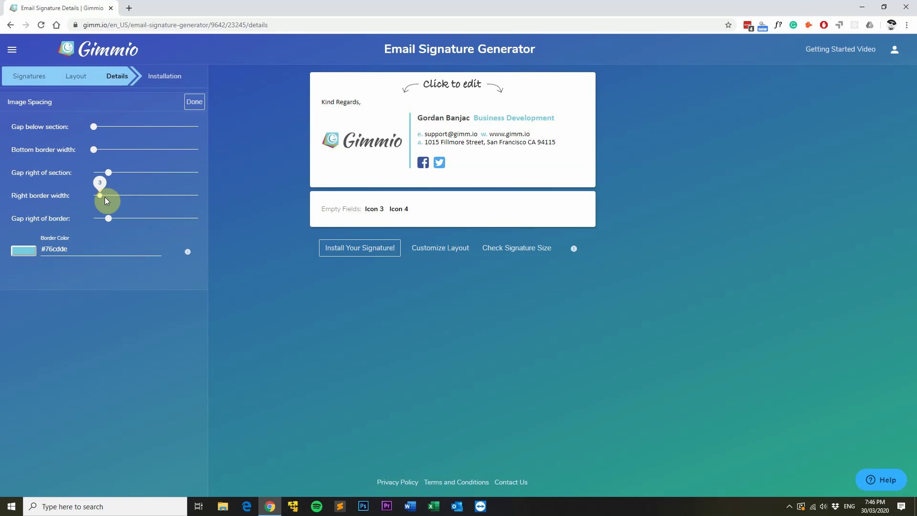
click(195, 102)
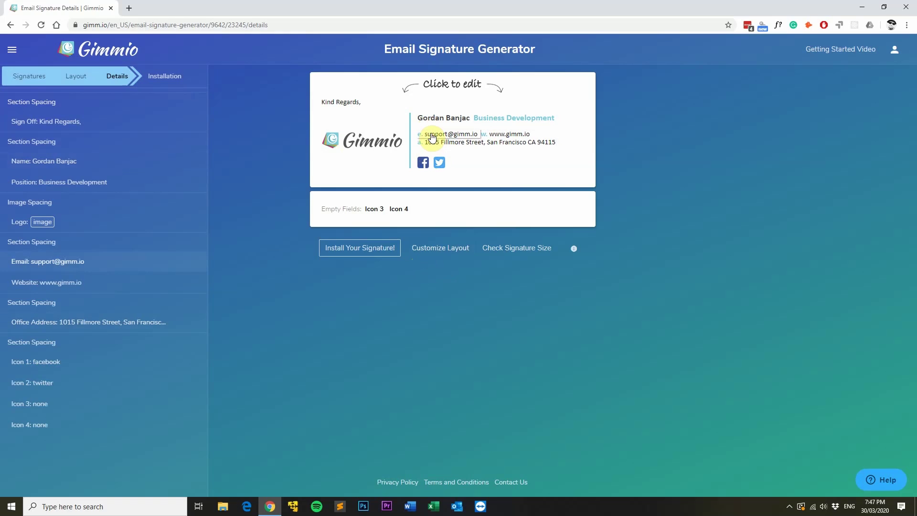
- Reduce the contact section's bottom gap to 5 and switch to layout editing
click(432, 128)
click(107, 122)
drag(105, 126, 103, 125)
click(195, 102)
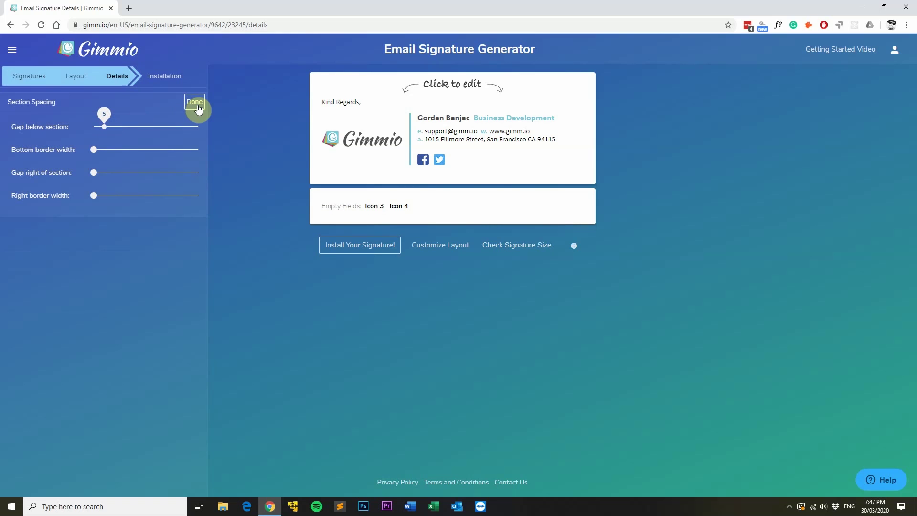
click(433, 152)
click(104, 125)
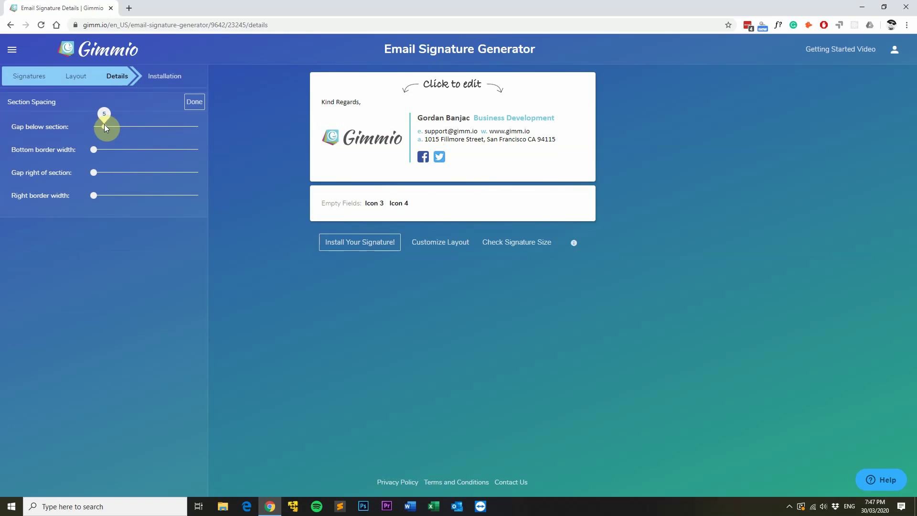
click(202, 111)
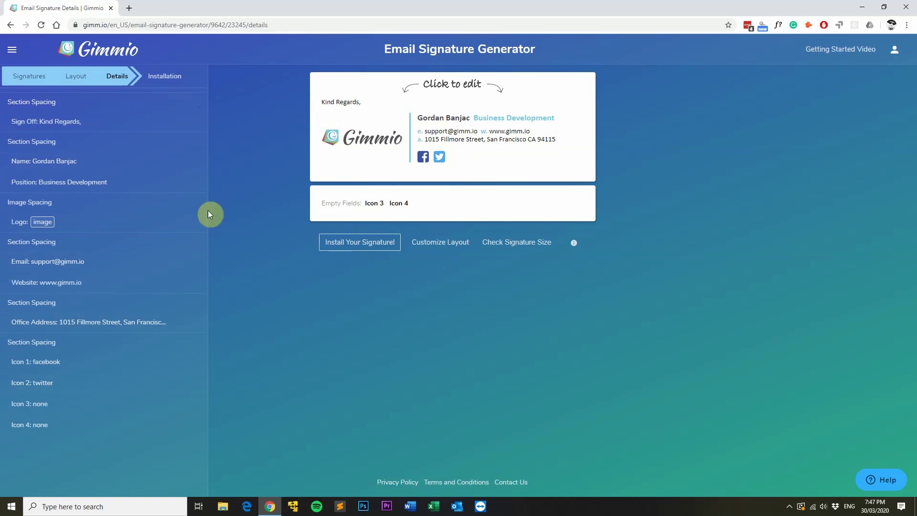
click(77, 78)
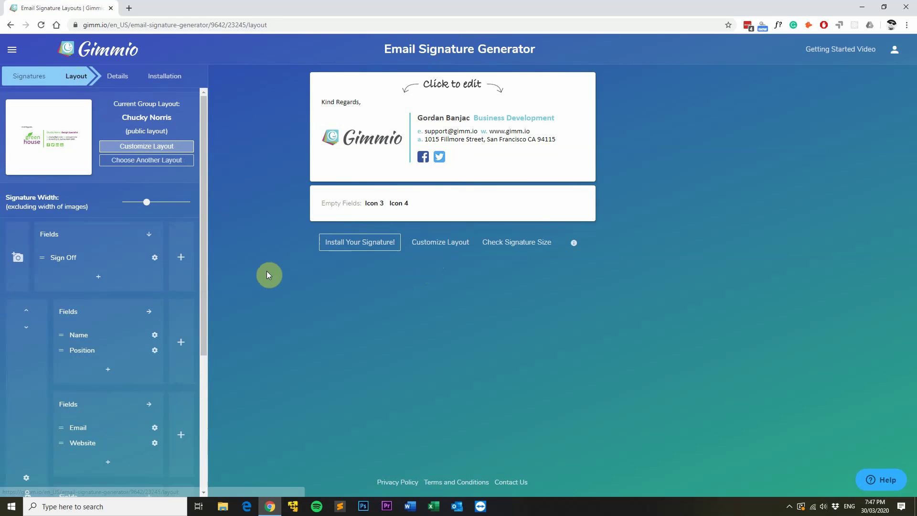
- Switch the Email/Website column's direction arrow so the email and website lines stack vertically
scroll(140, 341, down, 3)
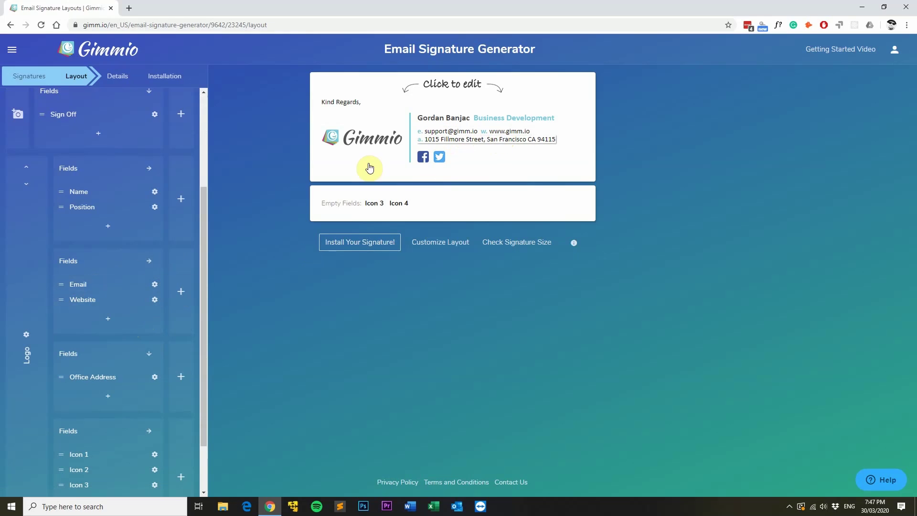
click(139, 281)
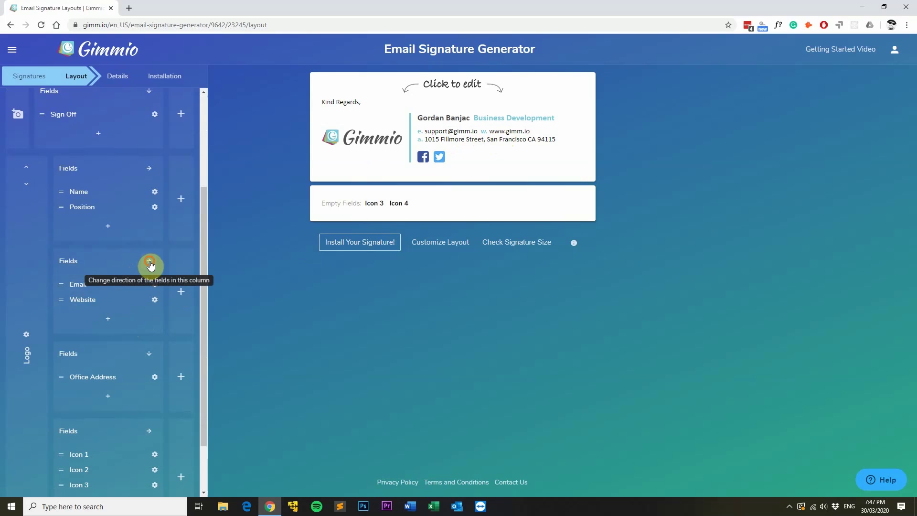
click(149, 263)
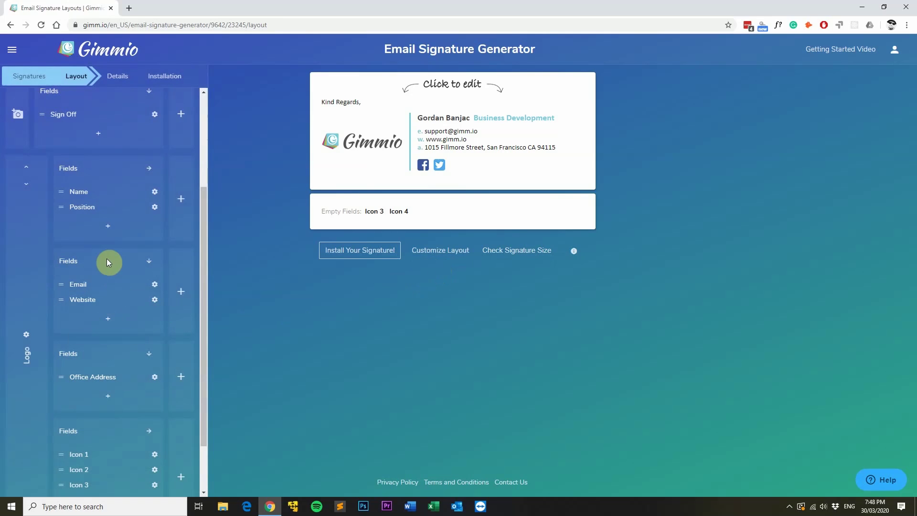
- Add a new custom text field labelled Phone to the Email/Website group
click(108, 322)
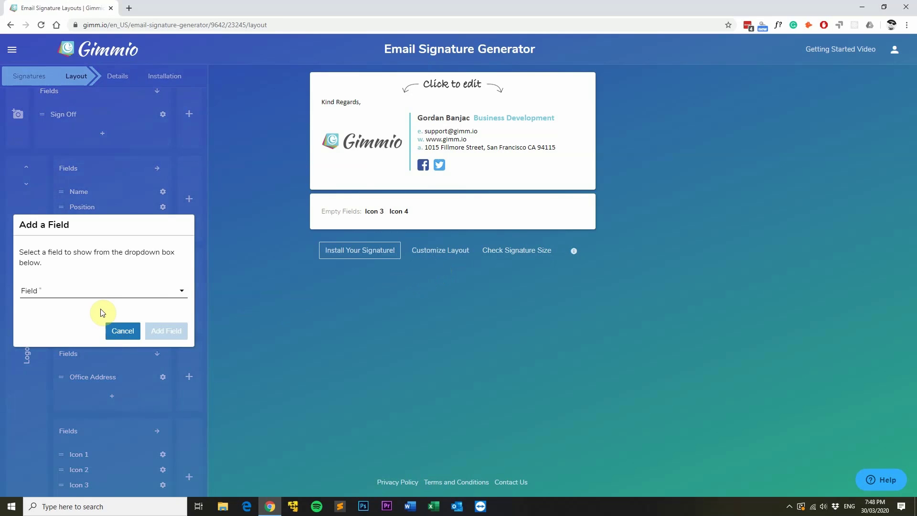
click(96, 292)
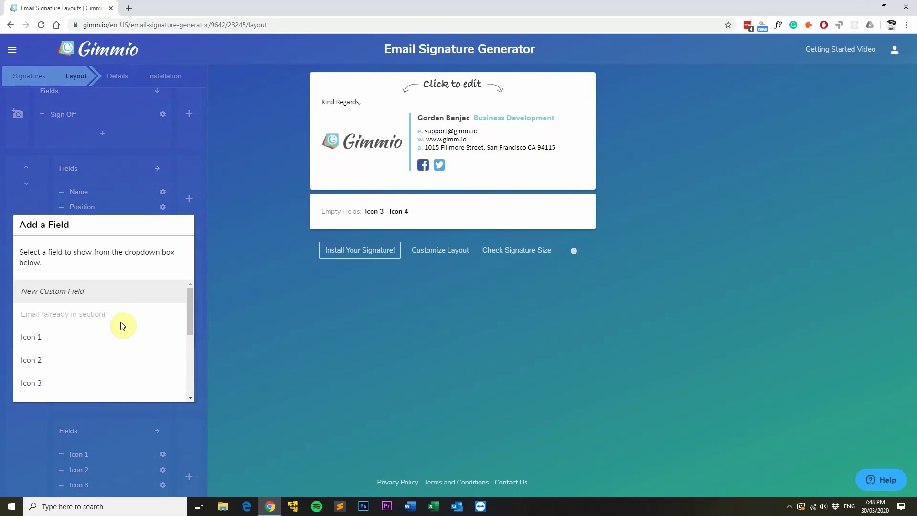
scroll(123, 322, down, 5)
scroll(122, 326, up, 5)
click(67, 292)
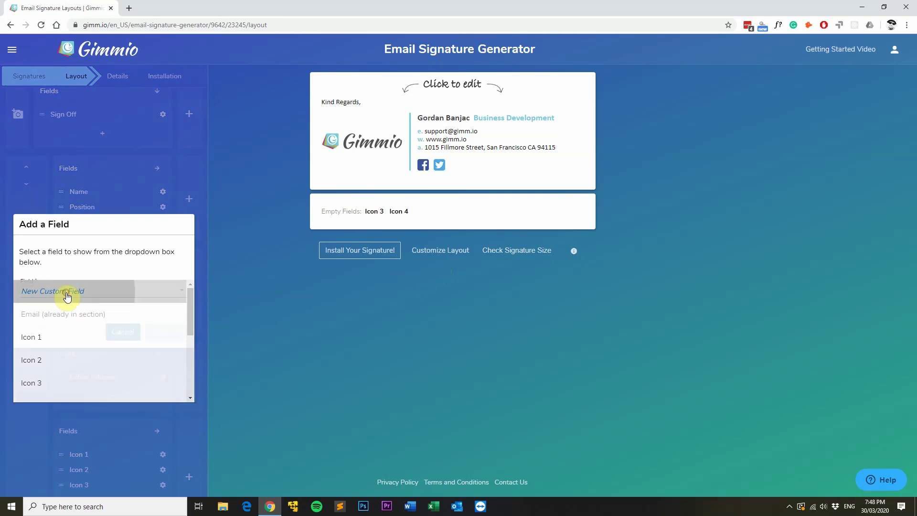
click(85, 247)
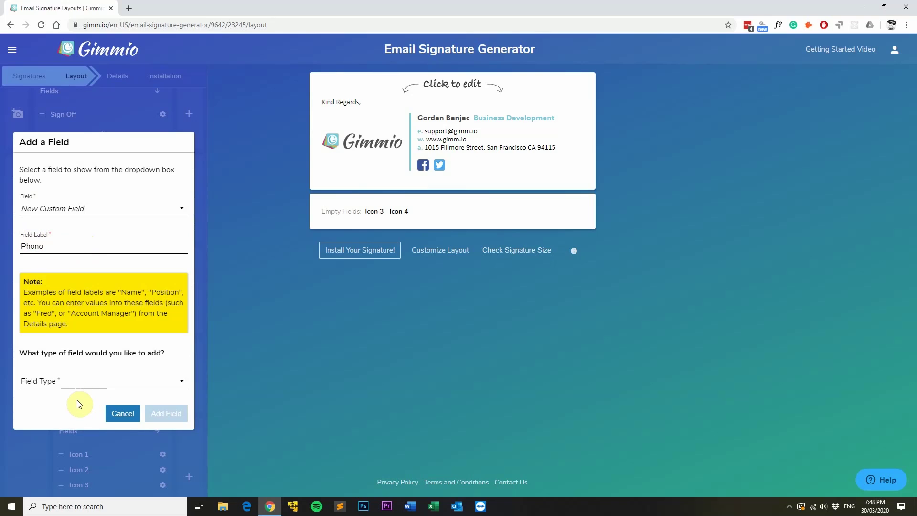
click(74, 387)
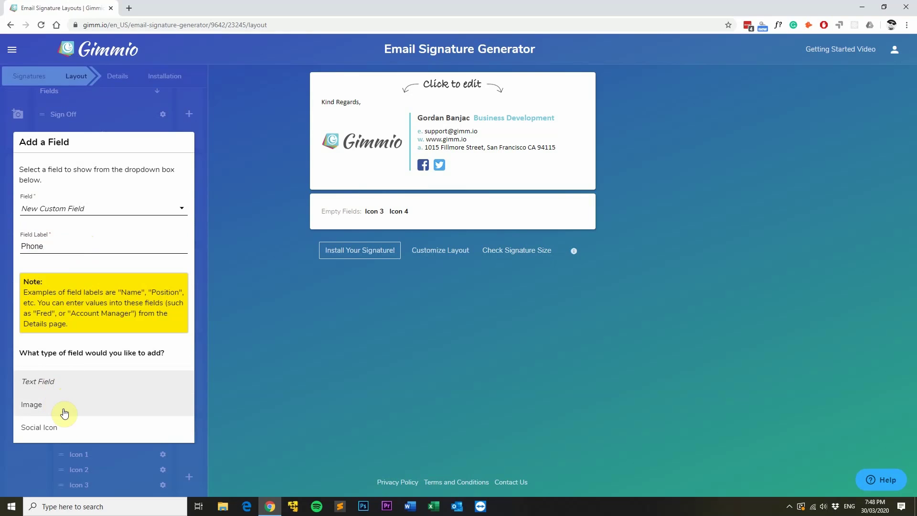
click(59, 385)
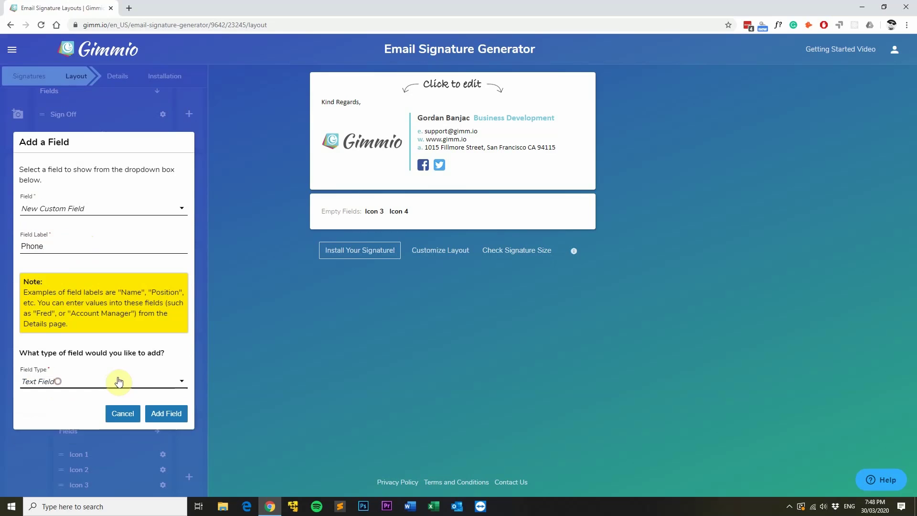
click(173, 414)
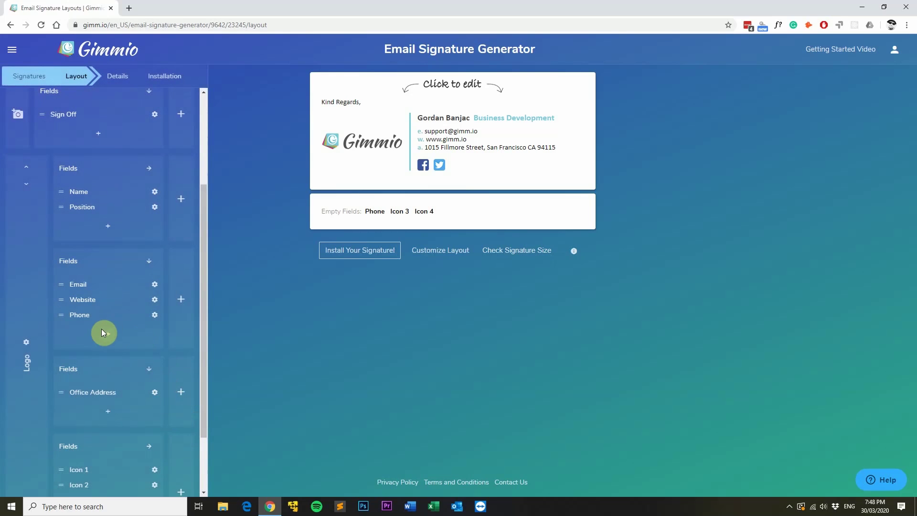
- Add a second custom text field labelled 'Mobile' below Phone
click(108, 334)
click(105, 298)
click(101, 292)
click(74, 246)
text(Mobile)
click(84, 382)
click(84, 385)
click(162, 415)
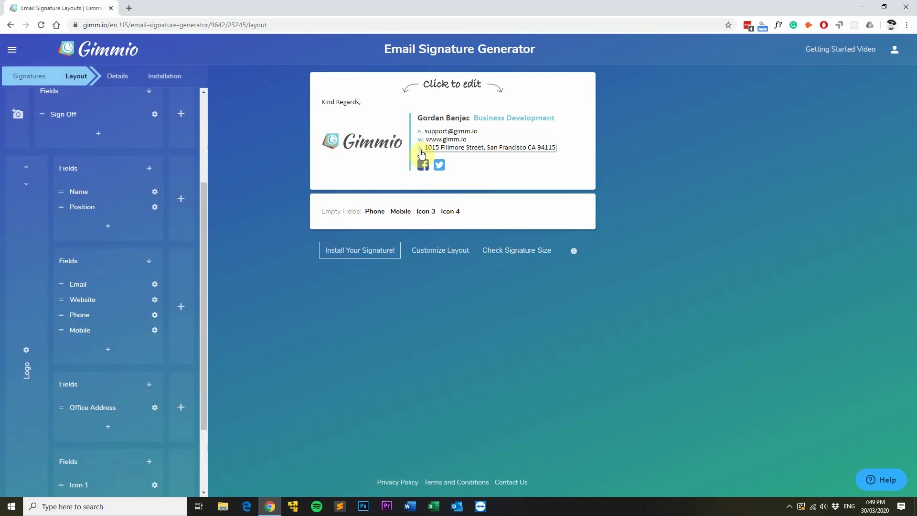
- Enable Custom Field Tag on Phone and Mobile, then drag both above Email
click(154, 315)
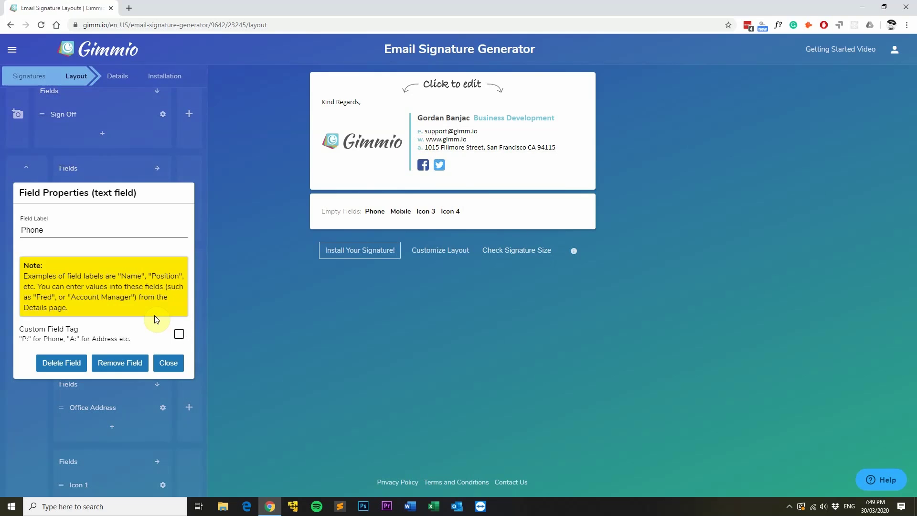
click(179, 335)
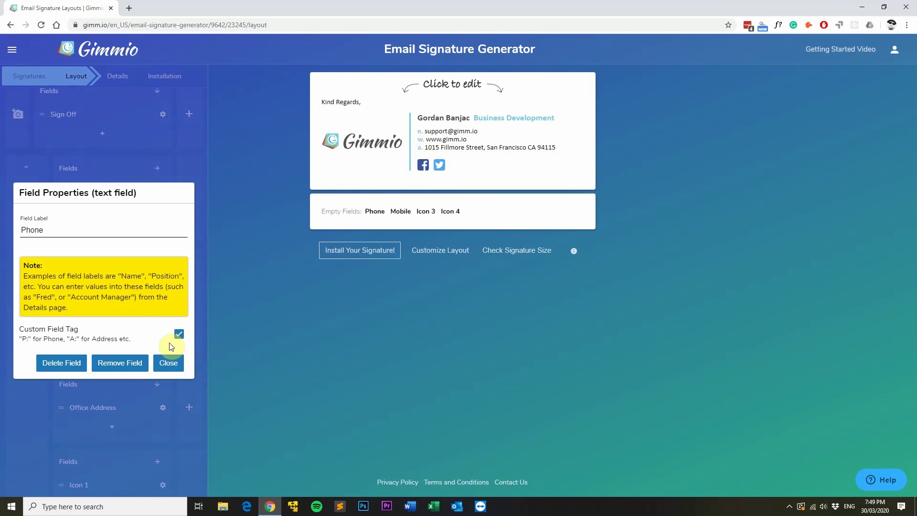
click(171, 366)
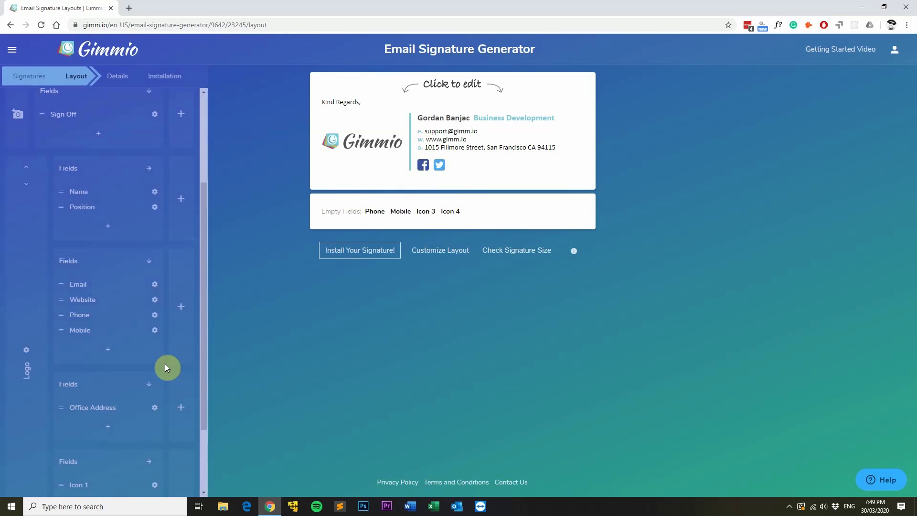
click(156, 334)
click(179, 334)
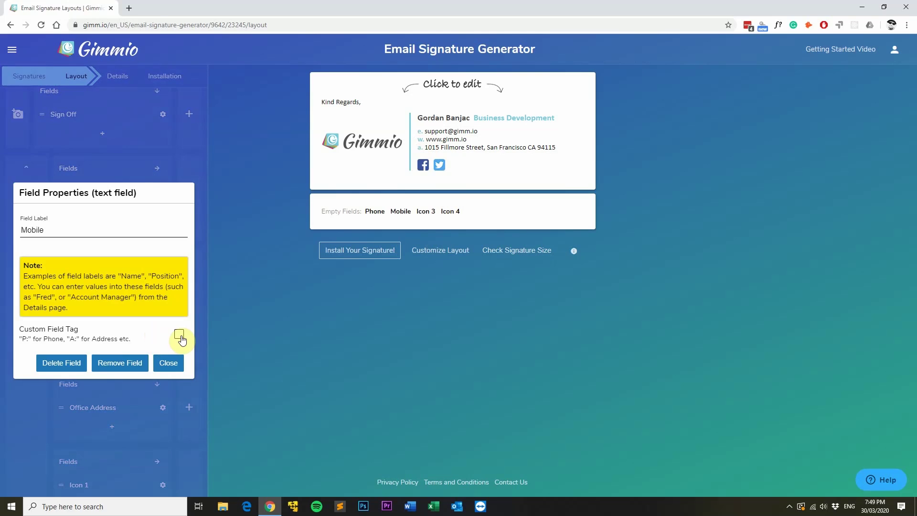
click(169, 364)
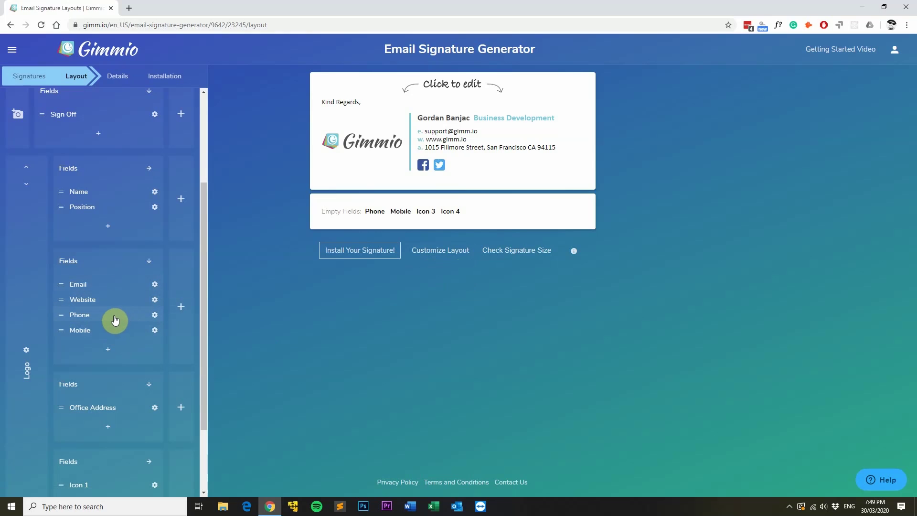
drag(116, 316, 119, 290)
drag(116, 333, 120, 303)
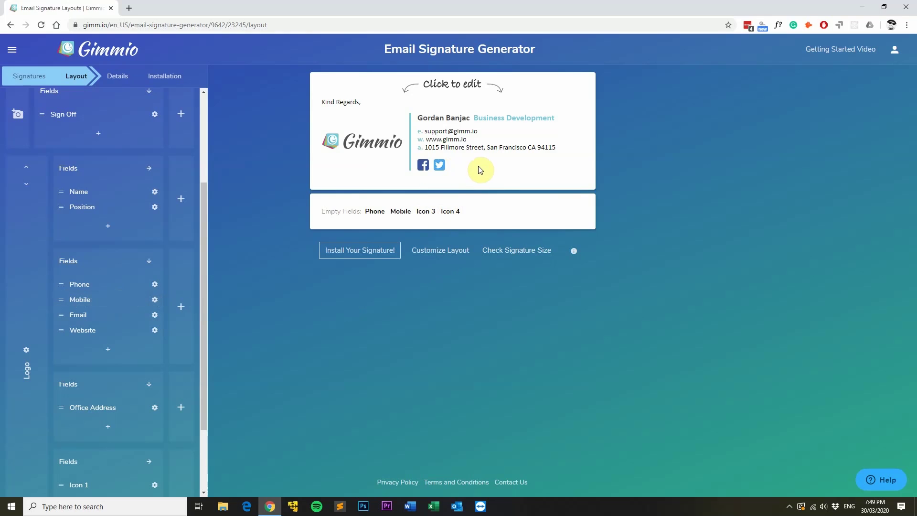
- Place Mobile directly after Phone and remove the Icon 3 and Icon 4 fields
drag(203, 293, 216, 382)
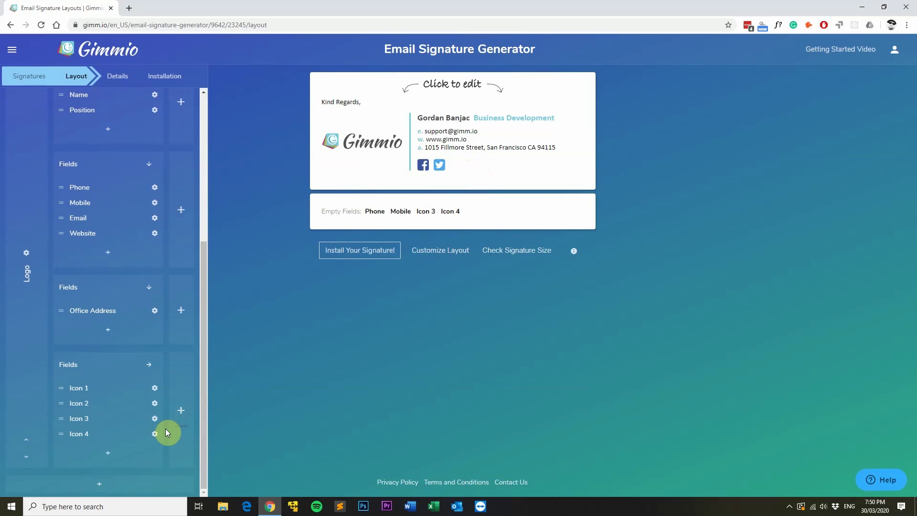
click(155, 420)
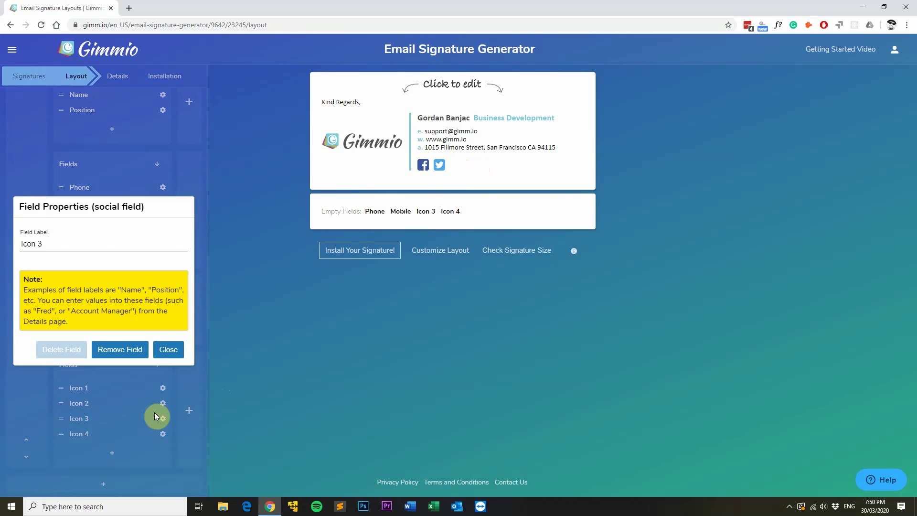
click(128, 354)
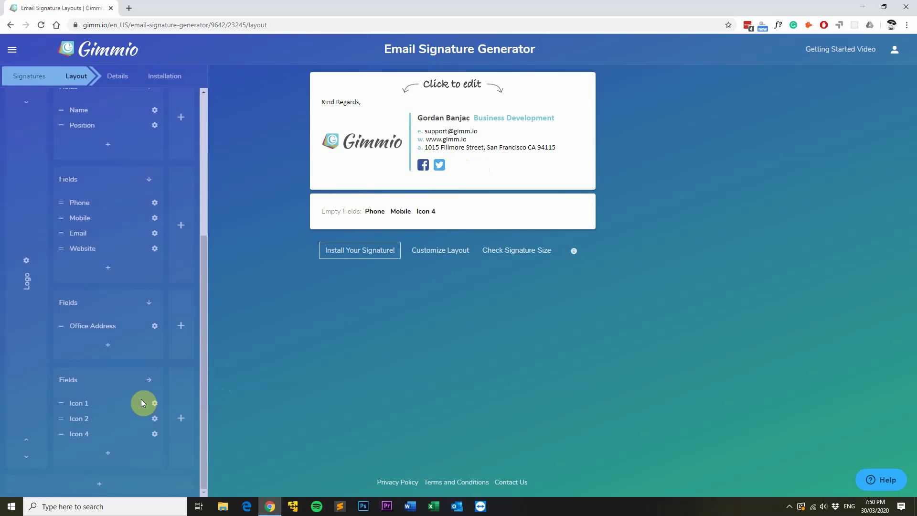
click(155, 435)
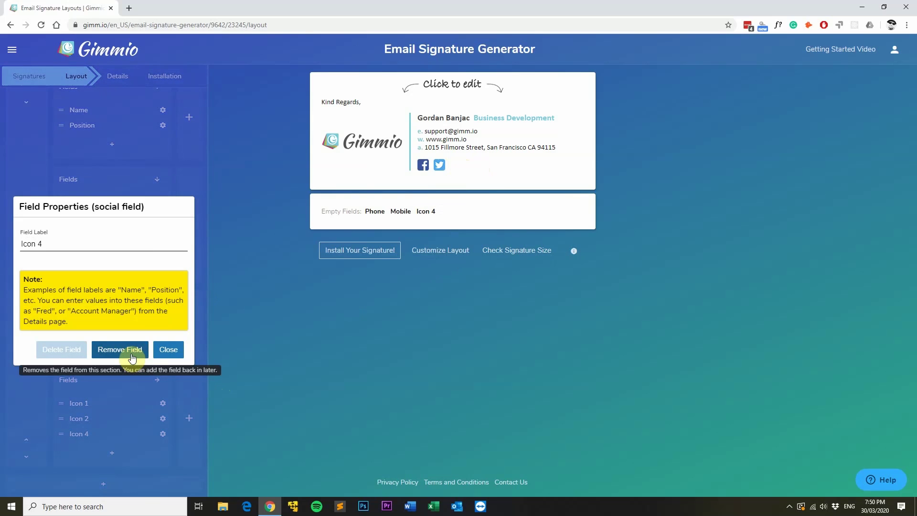
click(129, 354)
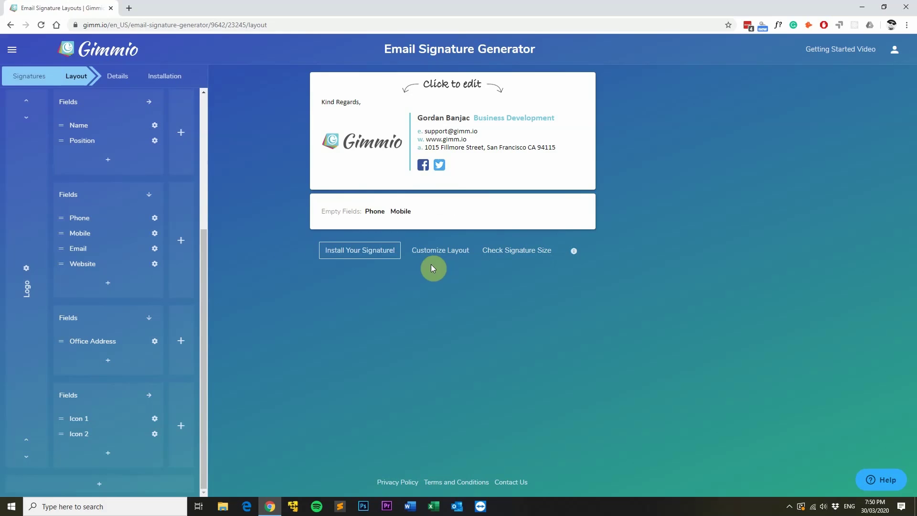
scroll(98, 243, up, 4)
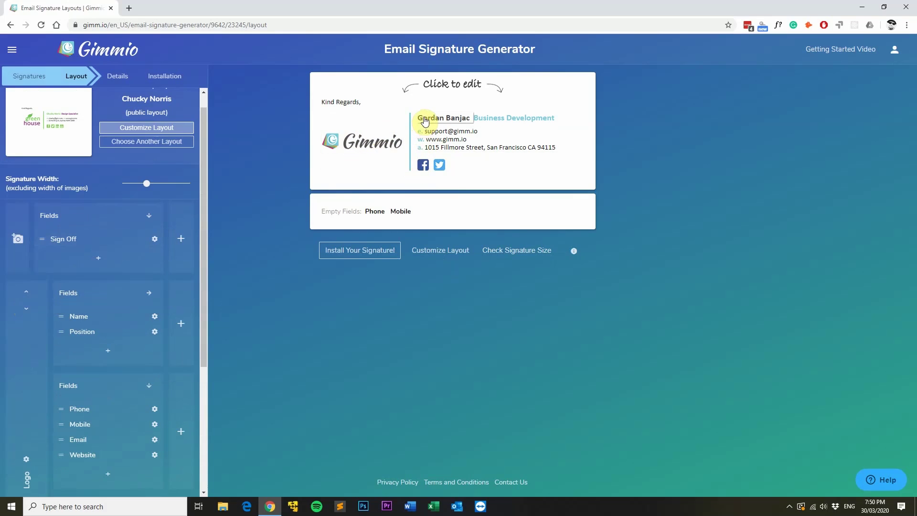
- Try moving the logo beside the name, revert it, then add a new column and an empty row
click(26, 311)
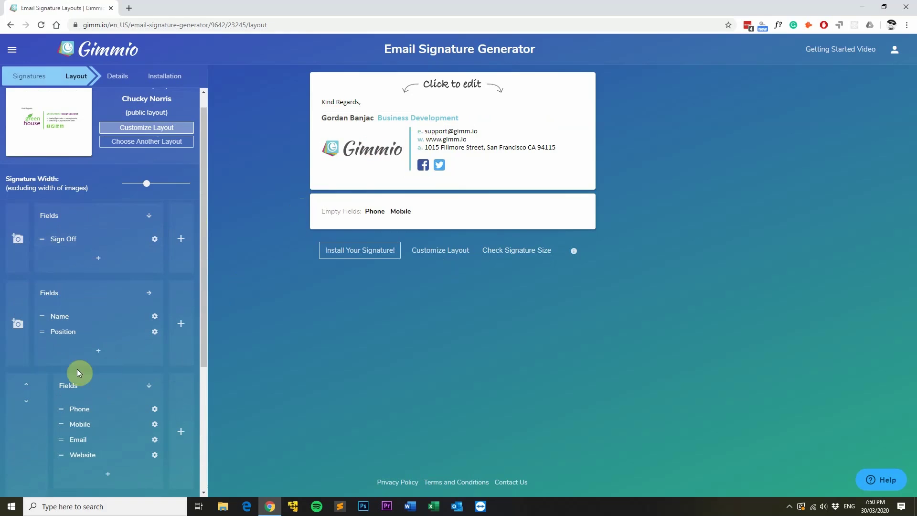
click(27, 385)
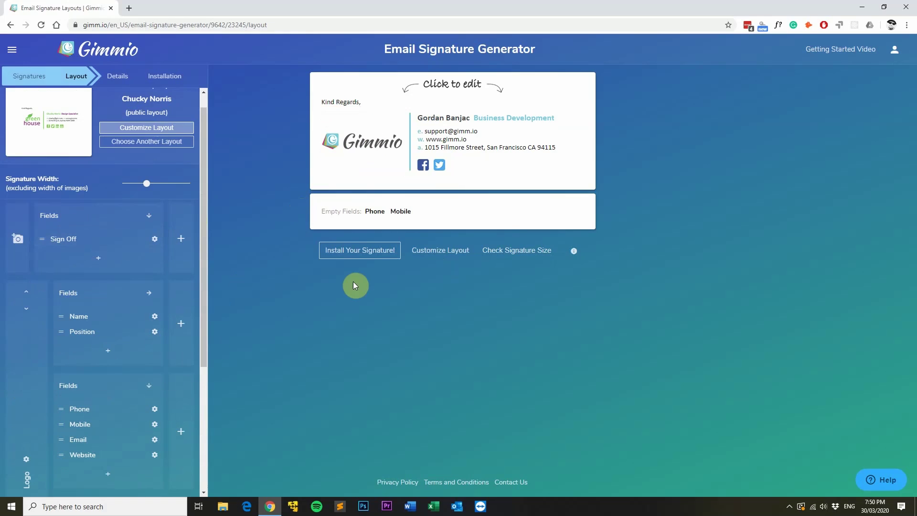
click(182, 328)
scroll(162, 306, down, 4)
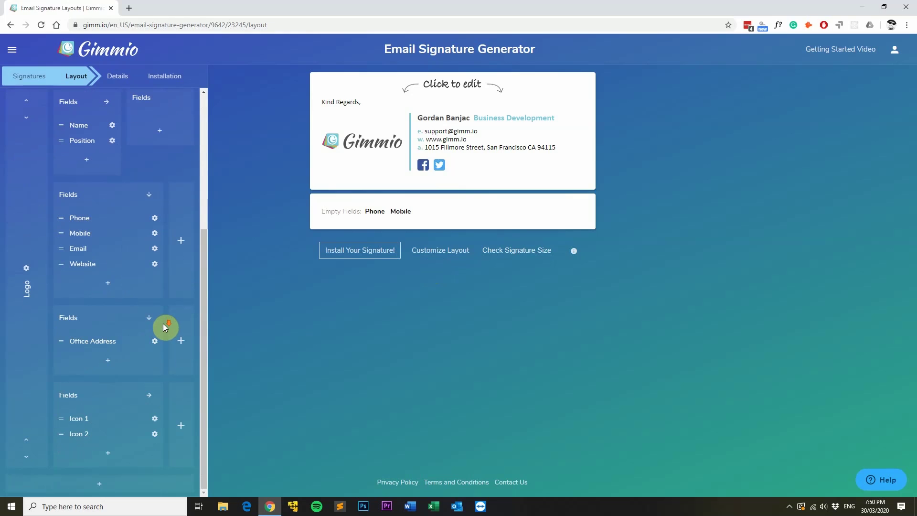
click(99, 484)
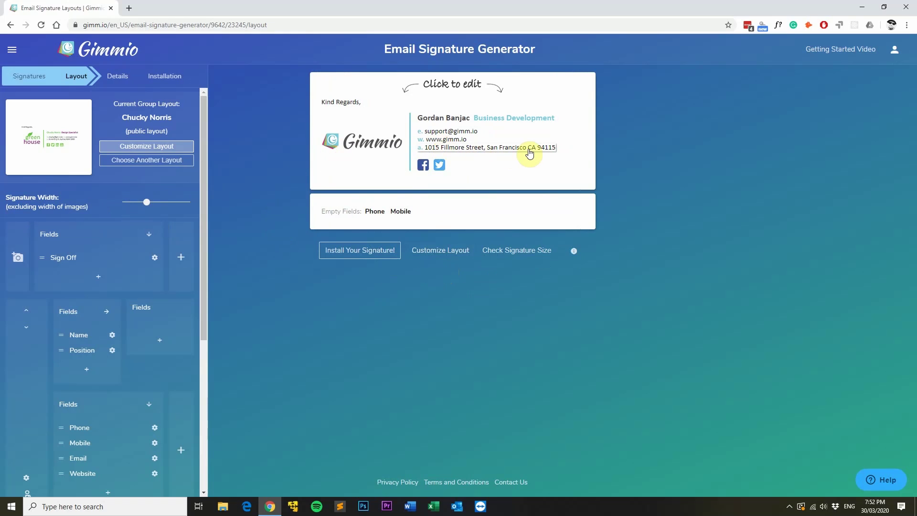
- Set the signature width to 546 so the address fits on one line, then open Details
drag(147, 202, 136, 208)
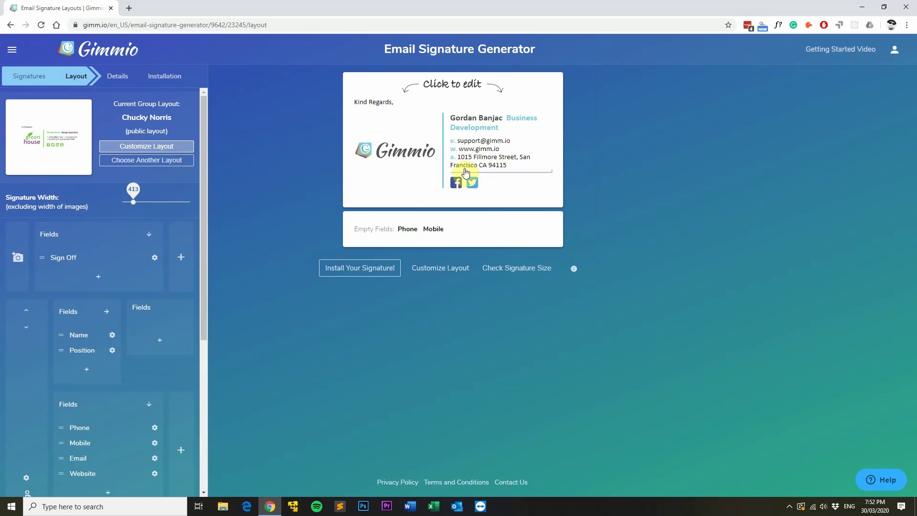
drag(135, 203, 149, 205)
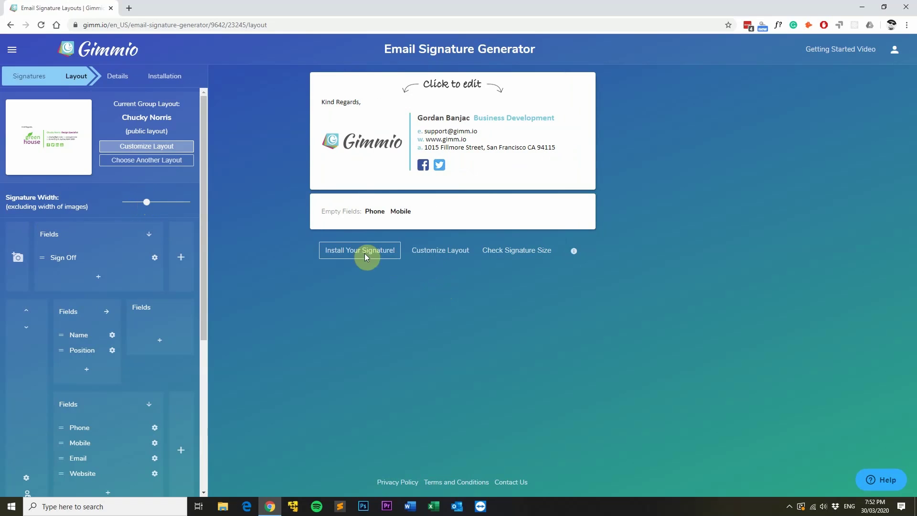
click(118, 79)
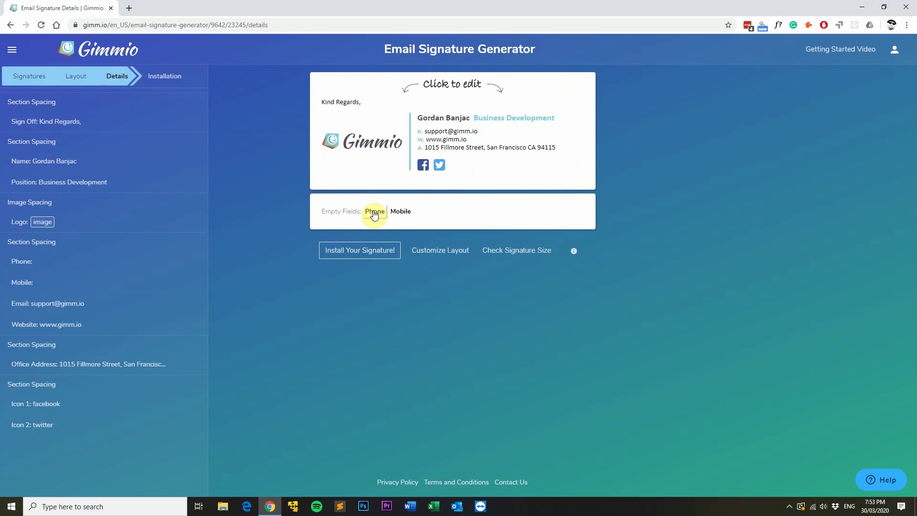
- Fill in the phone number, then the mobile number with the tag 'm.'
click(375, 213)
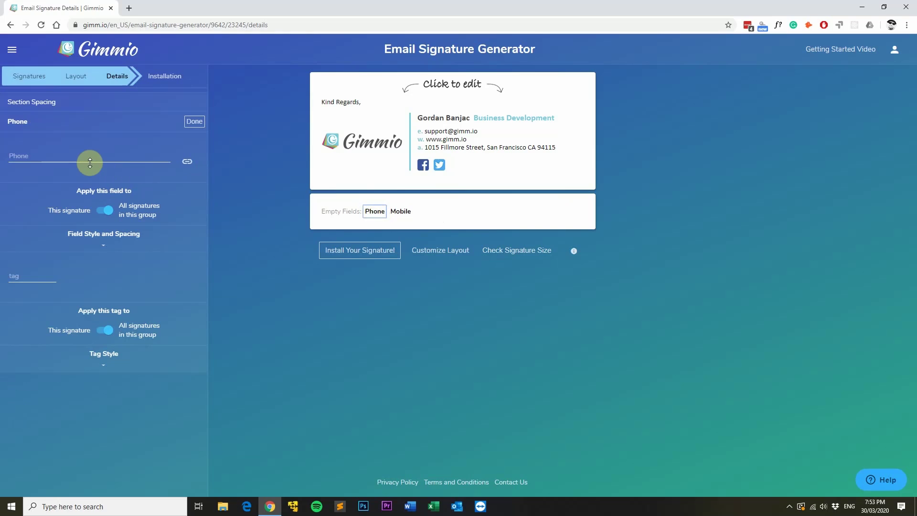
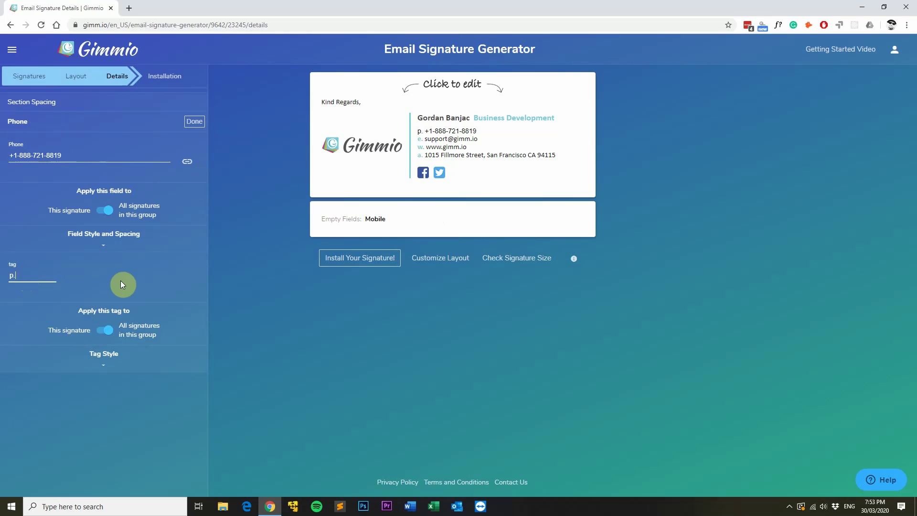
click(376, 219)
click(74, 152)
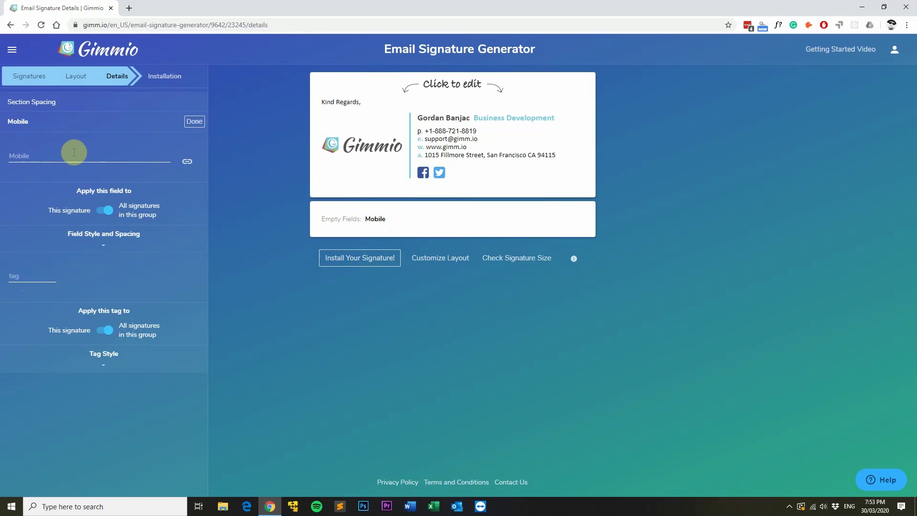
text(+1-202-555-0177)
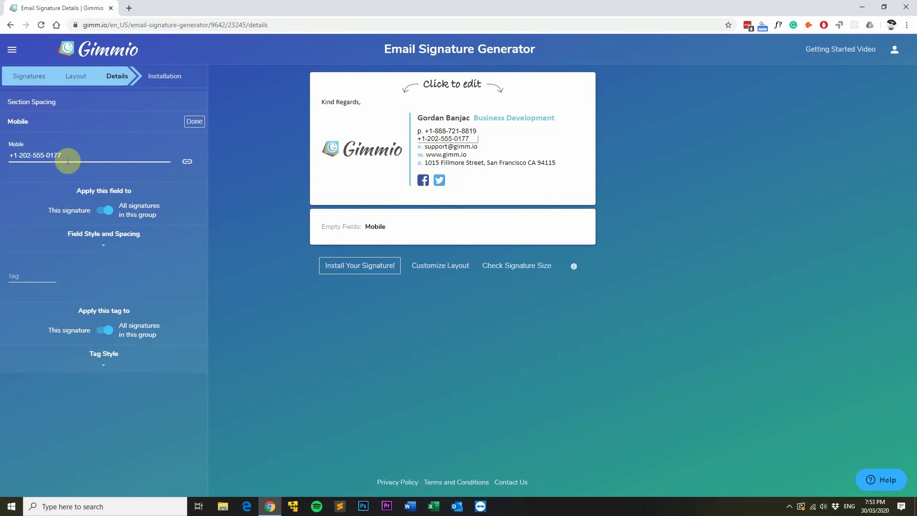
click(26, 279)
text(m.)
click(191, 123)
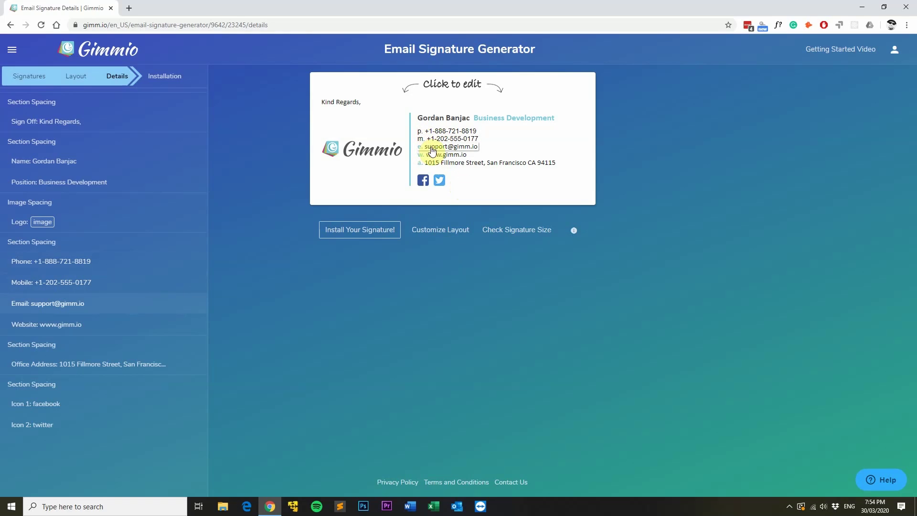
- Style the m. tag bold, size 15, Calibri, colour #76cdde
click(431, 149)
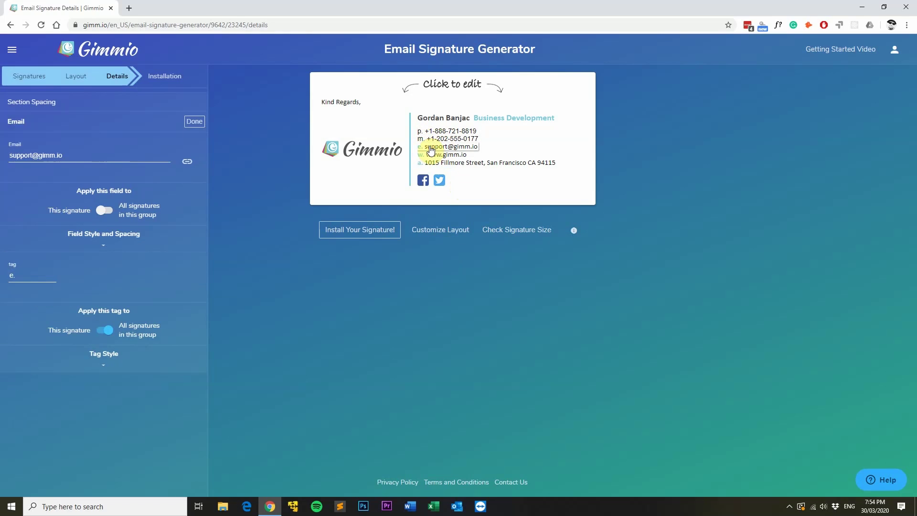
click(105, 364)
click(69, 425)
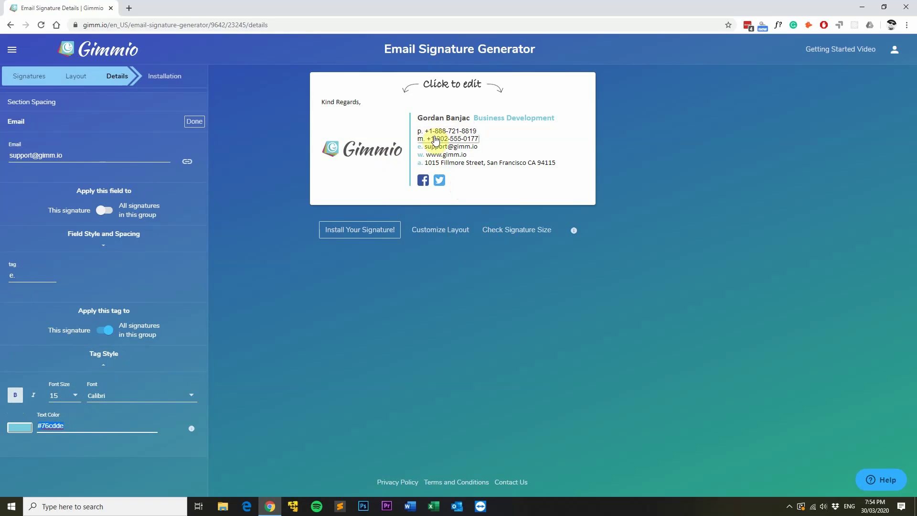
click(452, 138)
click(102, 367)
click(14, 395)
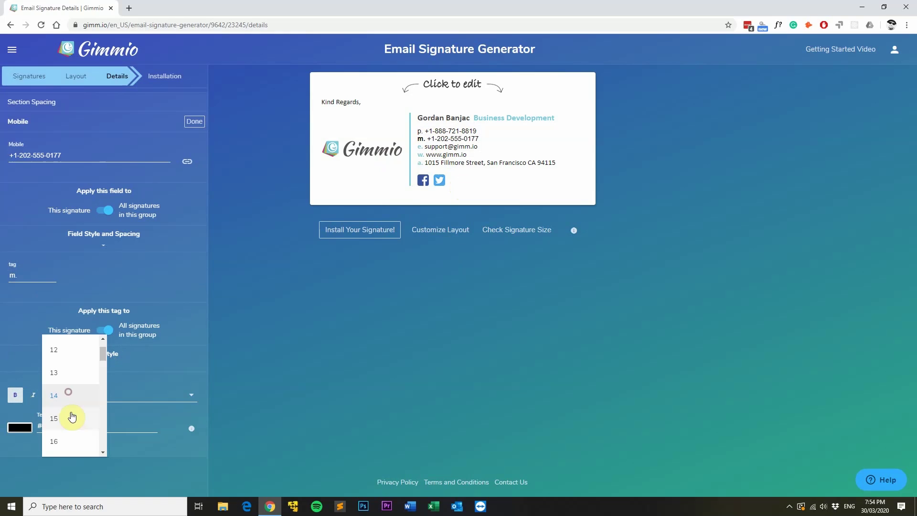
click(72, 416)
click(128, 398)
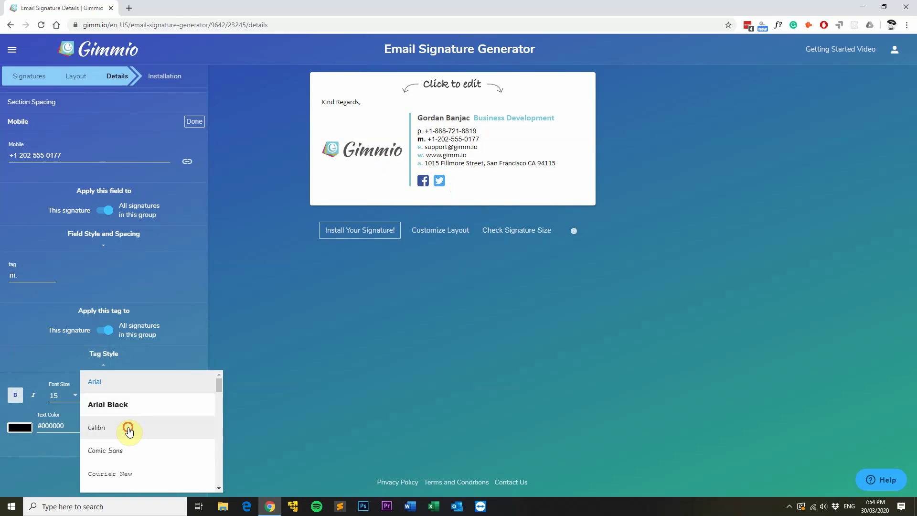
click(128, 427)
text(#76cdde)
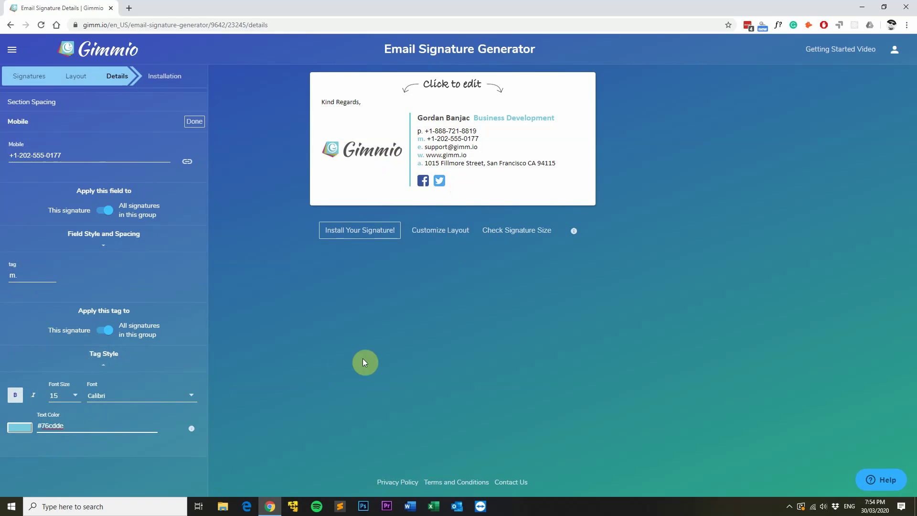
- Style the p. tag bold, size 15, Calibri, colour #76cdde
click(441, 131)
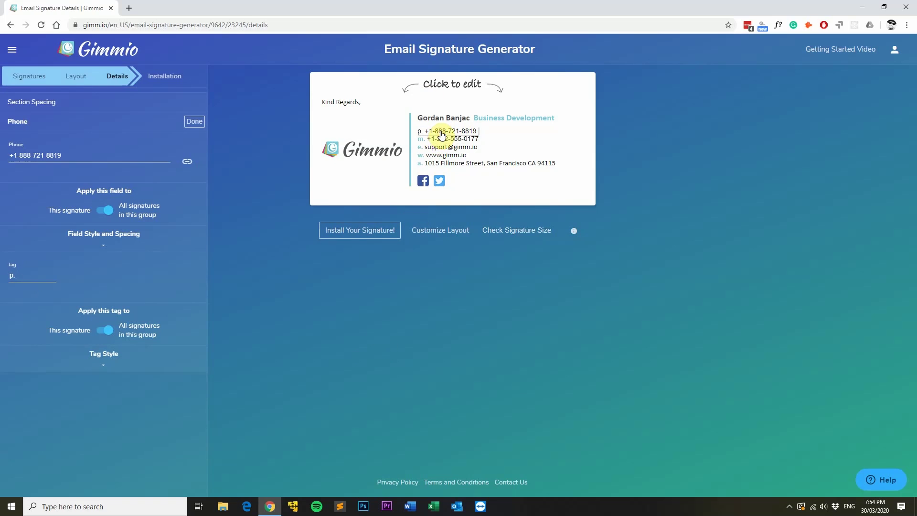
click(12, 396)
click(62, 396)
click(67, 416)
click(128, 395)
click(136, 430)
click(349, 323)
click(201, 128)
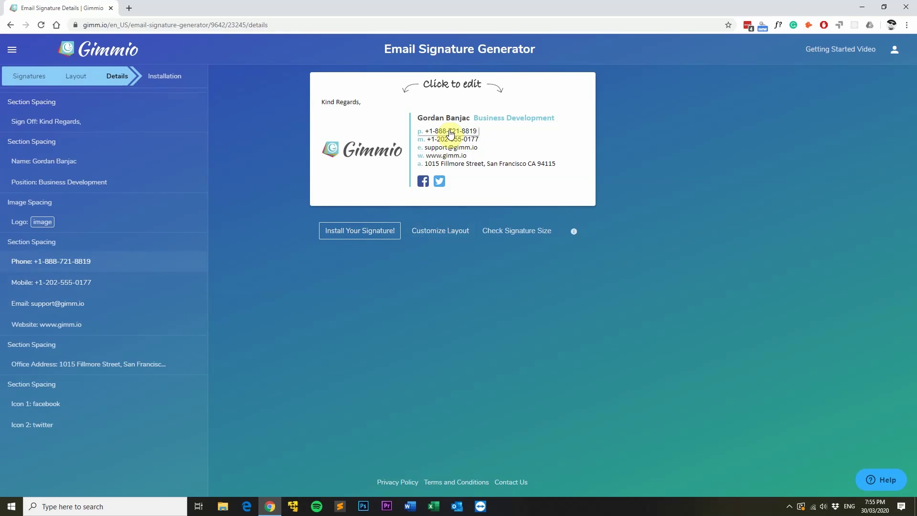
- Set the mobile number's field style to size 15 Calibri, matching the email line
click(442, 148)
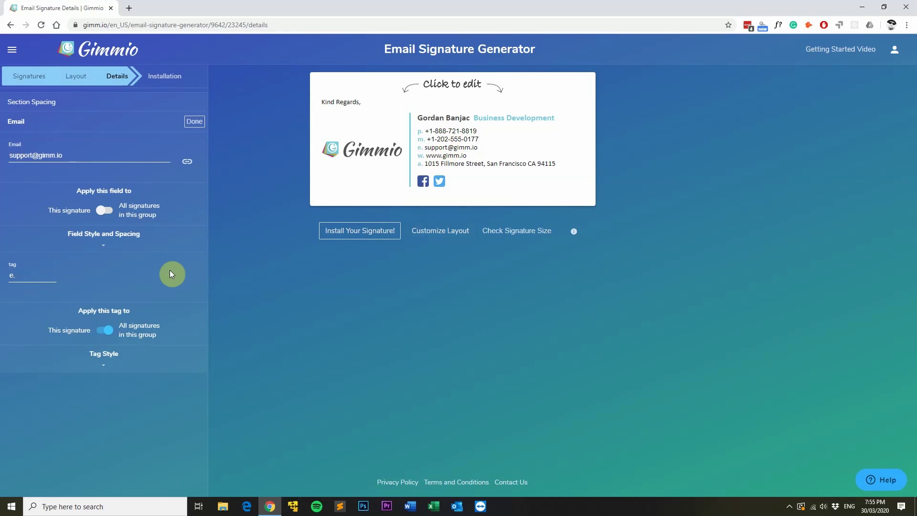
click(102, 244)
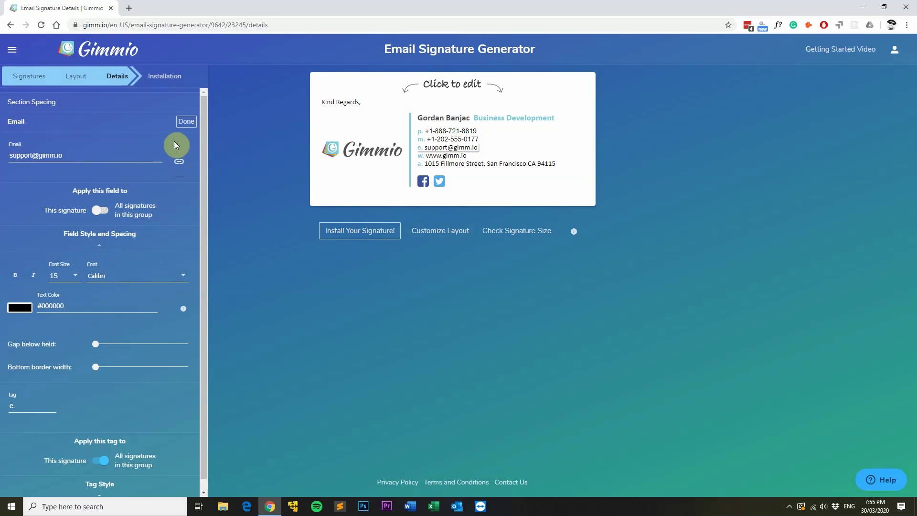
click(186, 121)
click(442, 139)
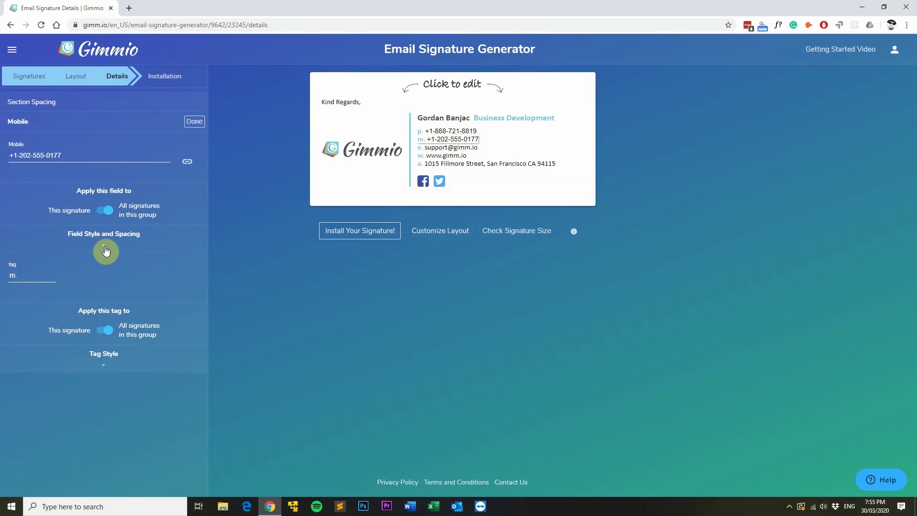
click(103, 245)
click(74, 277)
click(66, 306)
click(111, 278)
click(120, 314)
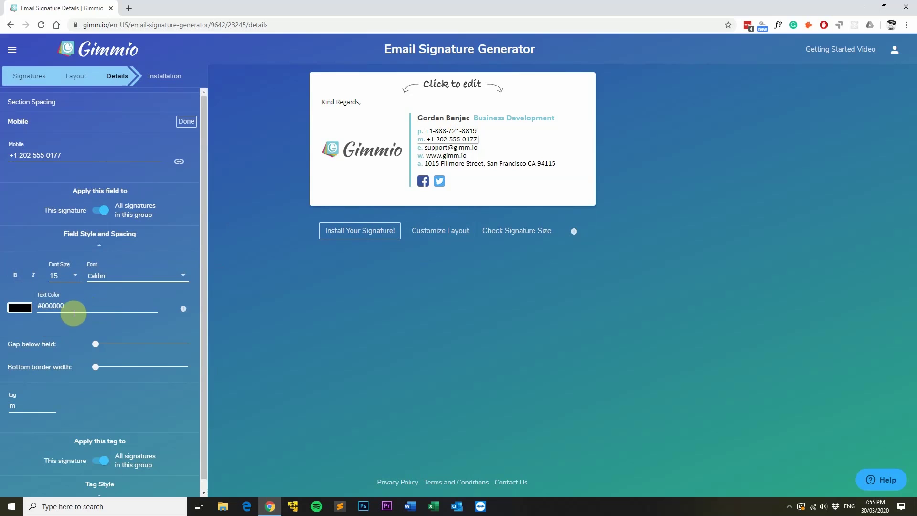
click(184, 121)
- Set the phone number's field font to Calibri
click(458, 132)
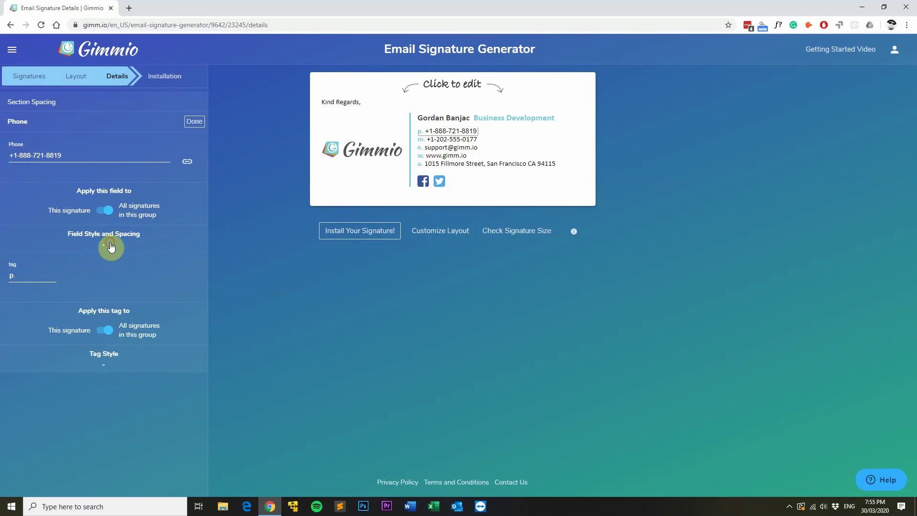
click(103, 243)
click(111, 277)
click(108, 319)
click(187, 121)
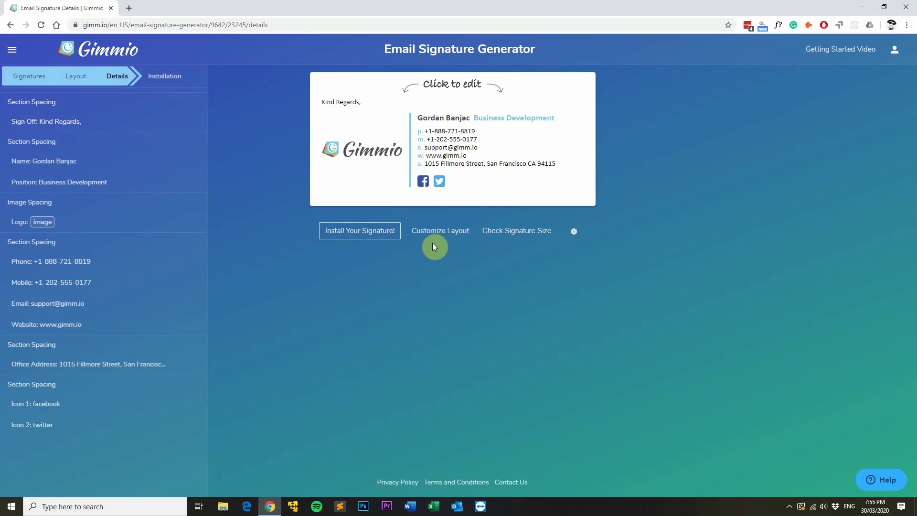
- View the Installation step, then return to the Layout step
click(164, 77)
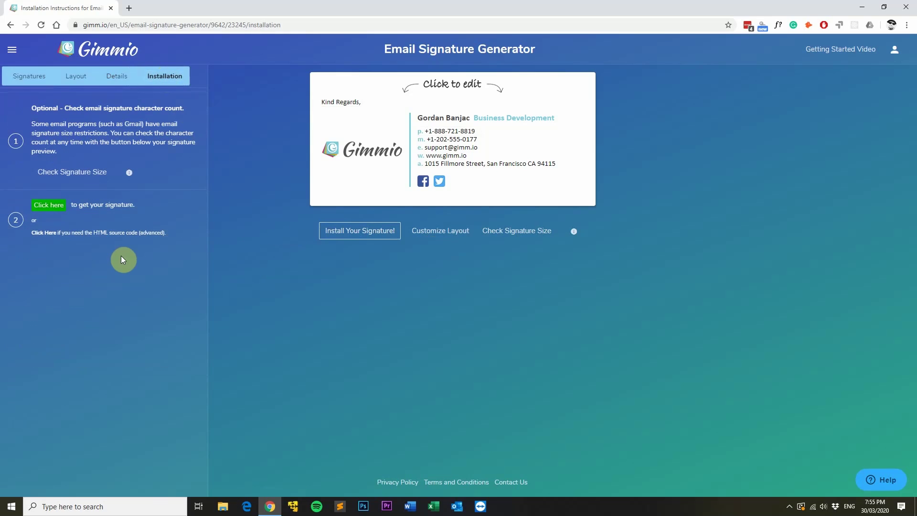
click(430, 266)
click(78, 78)
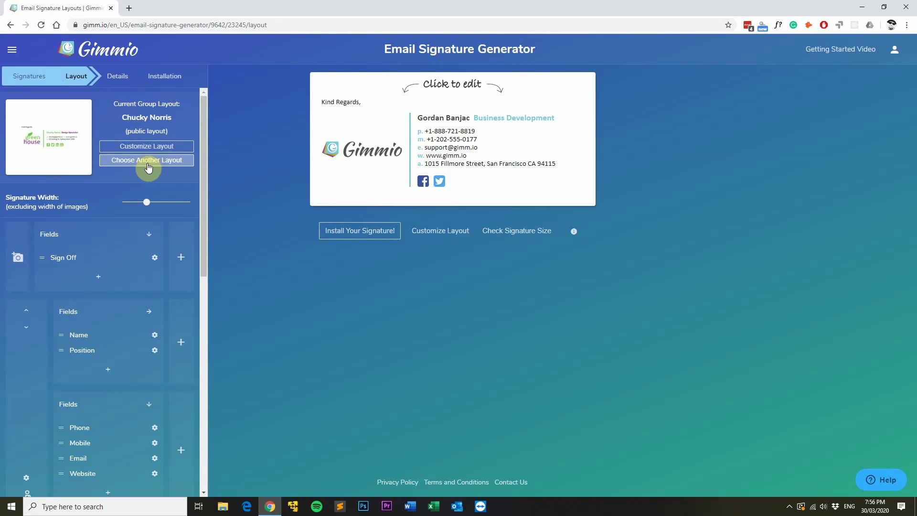
- Save the current signature under My Custom Layouts as a layout named 'Gimmio'
click(148, 161)
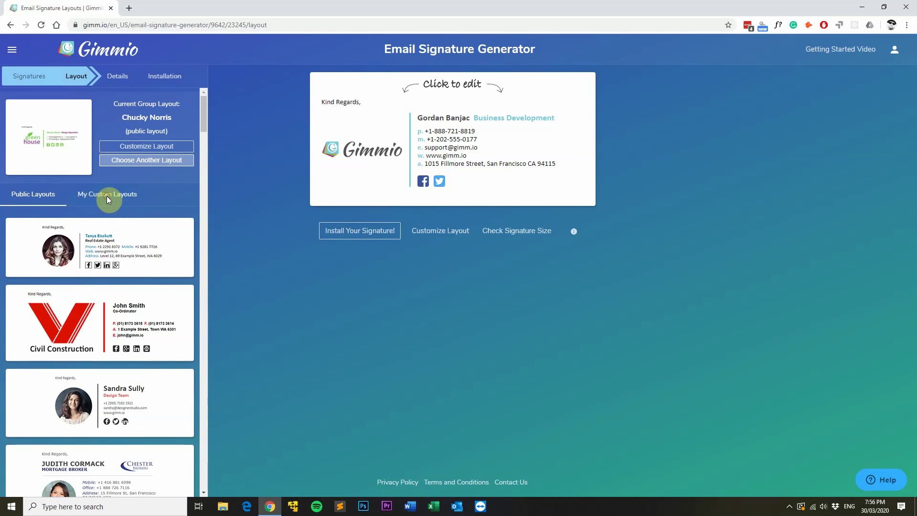
click(108, 200)
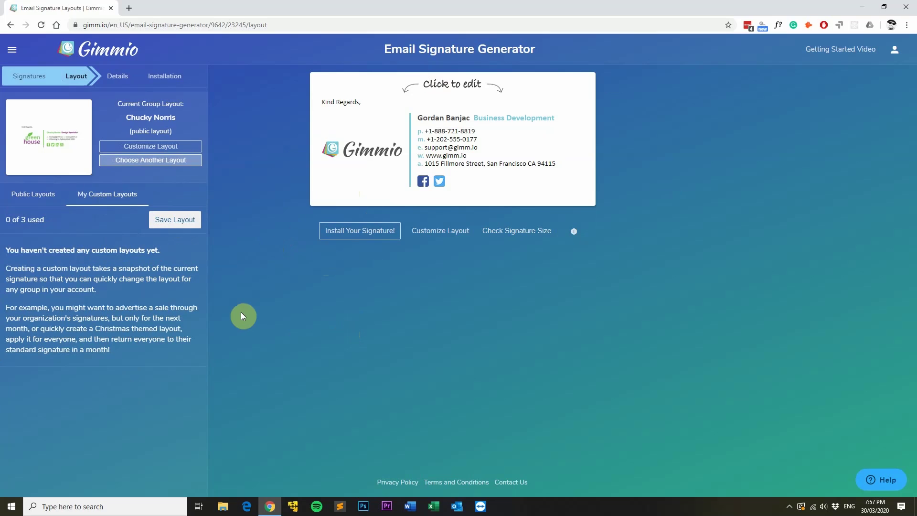
click(173, 222)
click(98, 292)
text(Gimmio)
click(146, 352)
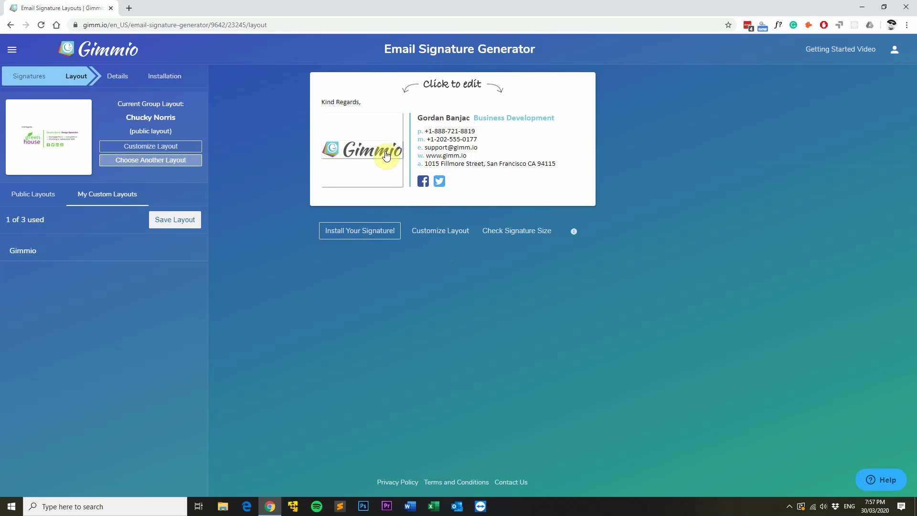
click(447, 119)
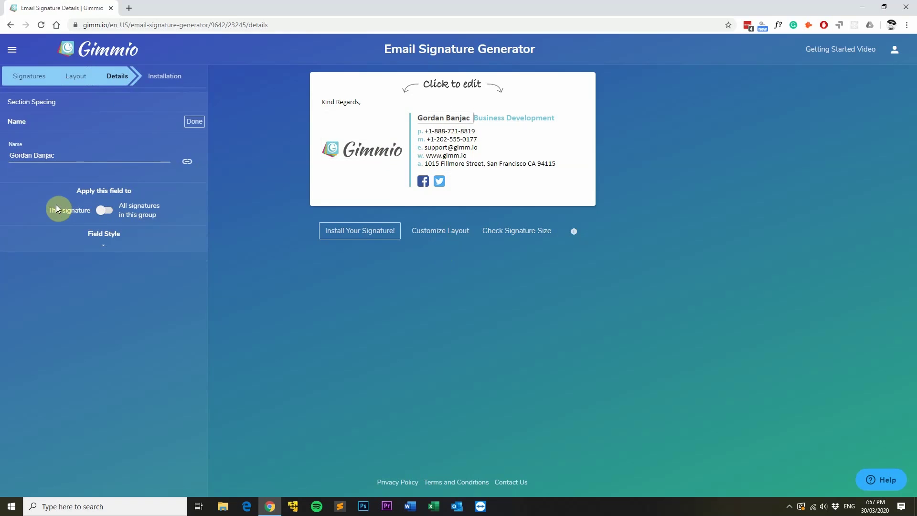
- Review the Position and Phone settings, then apply the mobile number to this signature only
click(494, 119)
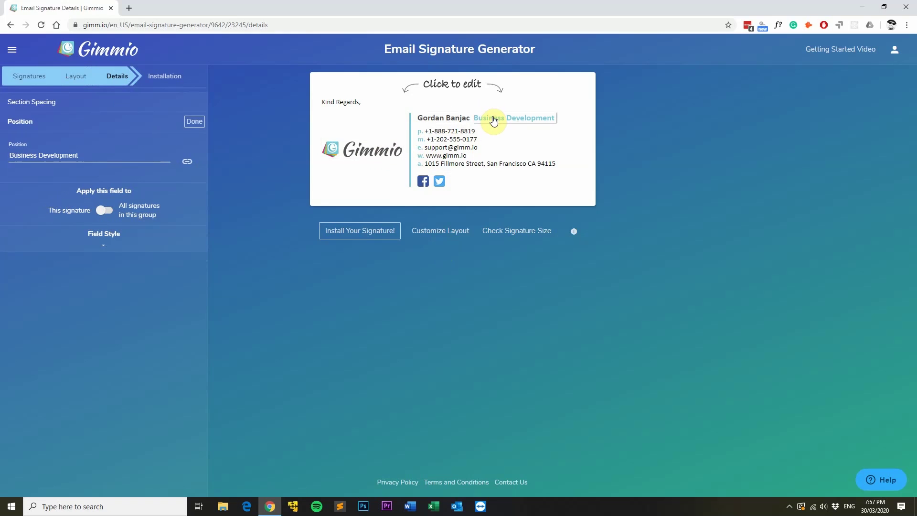
click(445, 131)
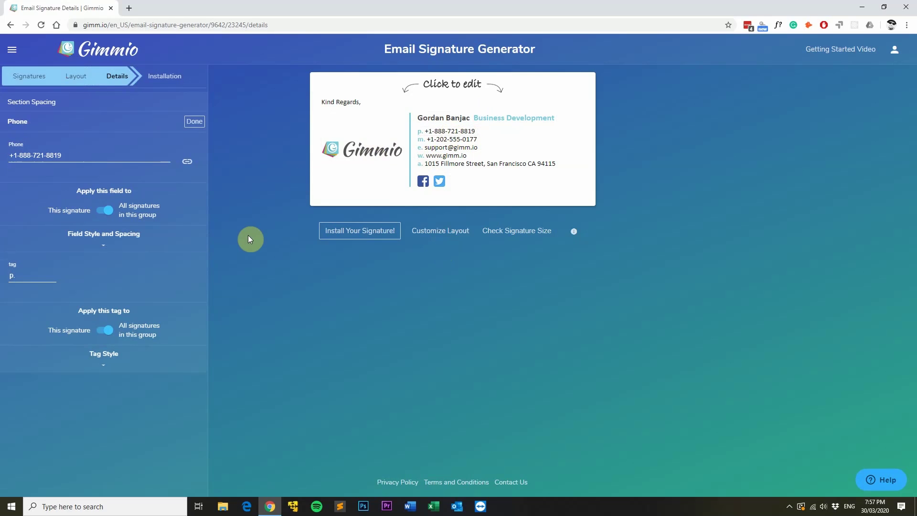
click(105, 209)
click(441, 140)
click(106, 210)
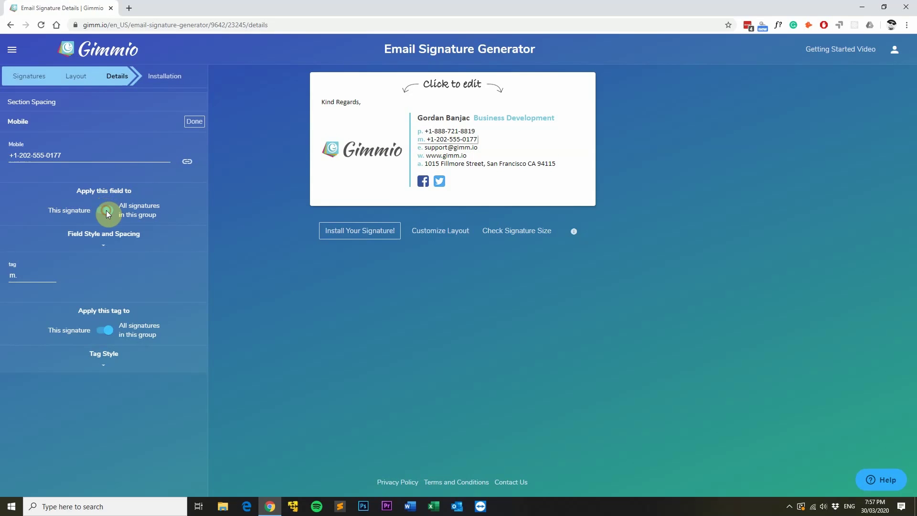
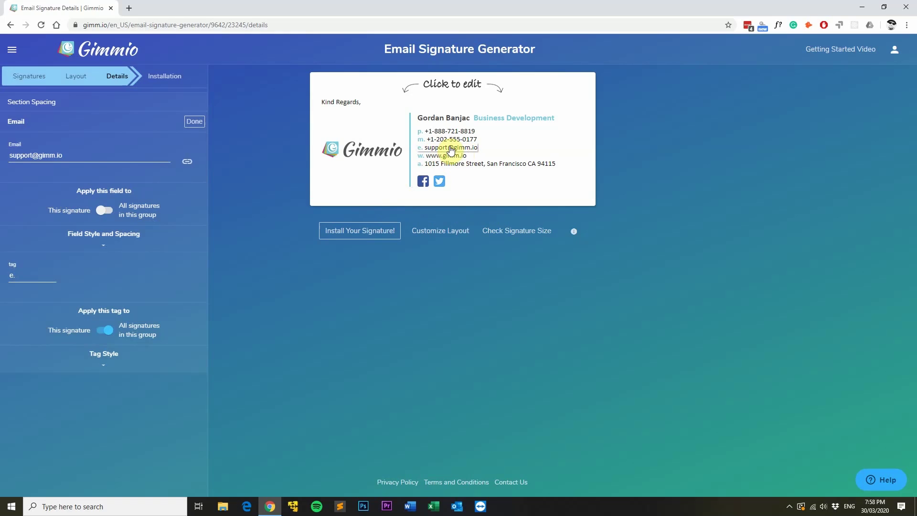
- Apply the Email field to all group signatures, then review the office address and logo settings
click(104, 211)
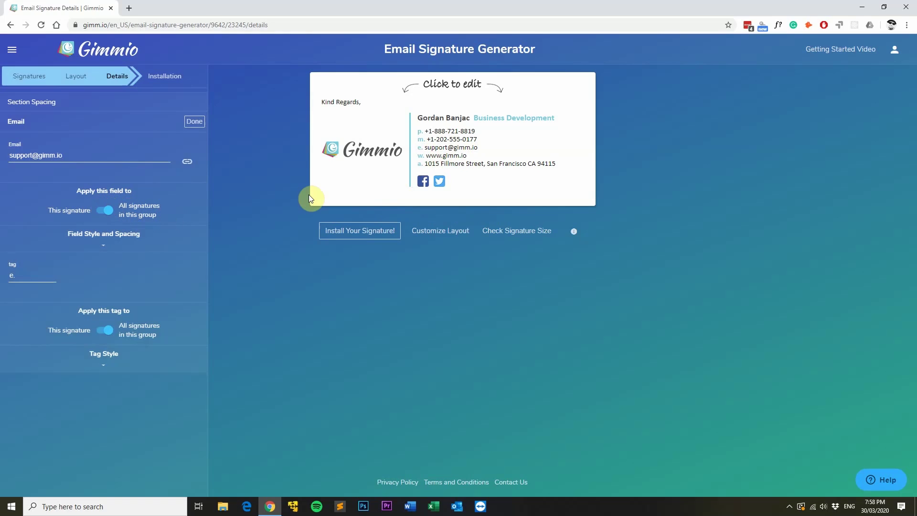
click(456, 165)
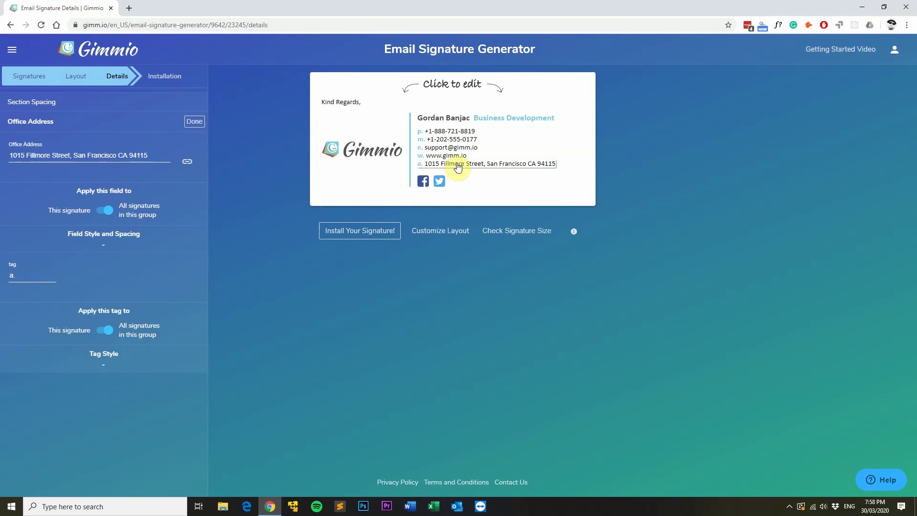
click(356, 151)
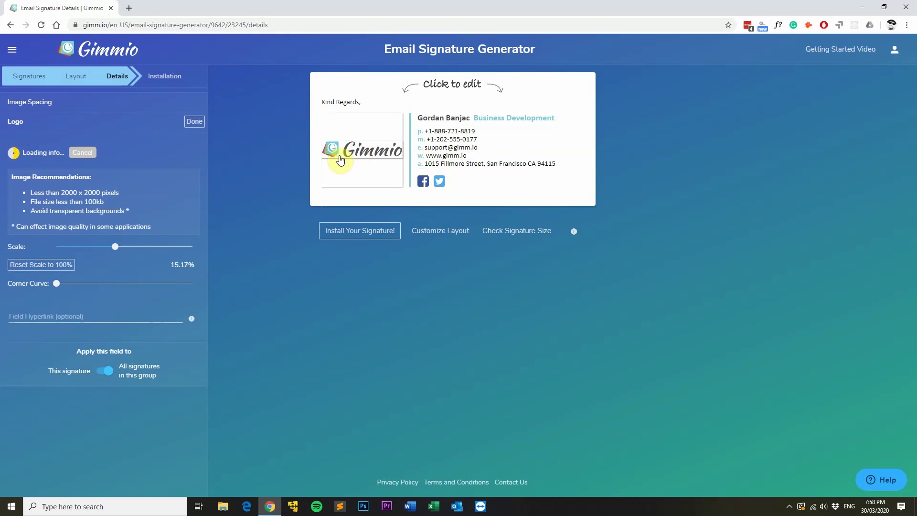
click(315, 325)
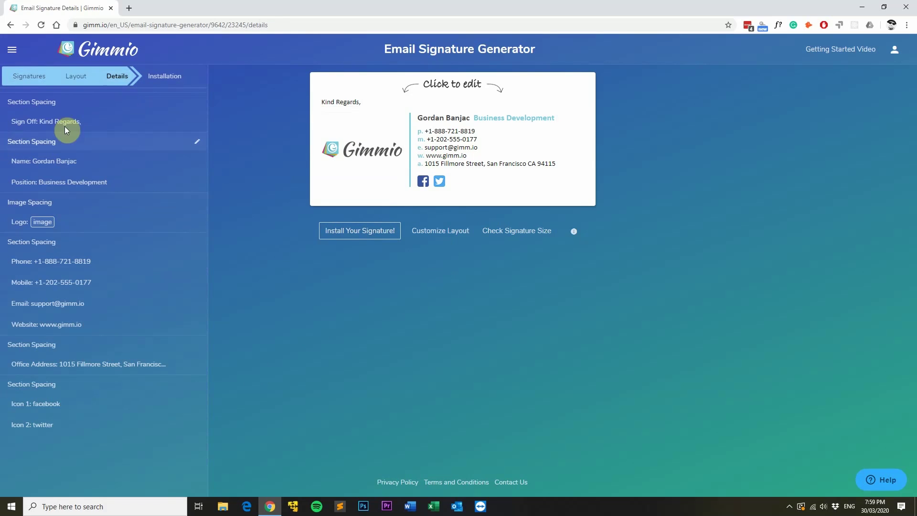
- Create a new signature with the person's name and a support email in the Gimmio group
click(29, 76)
click(172, 104)
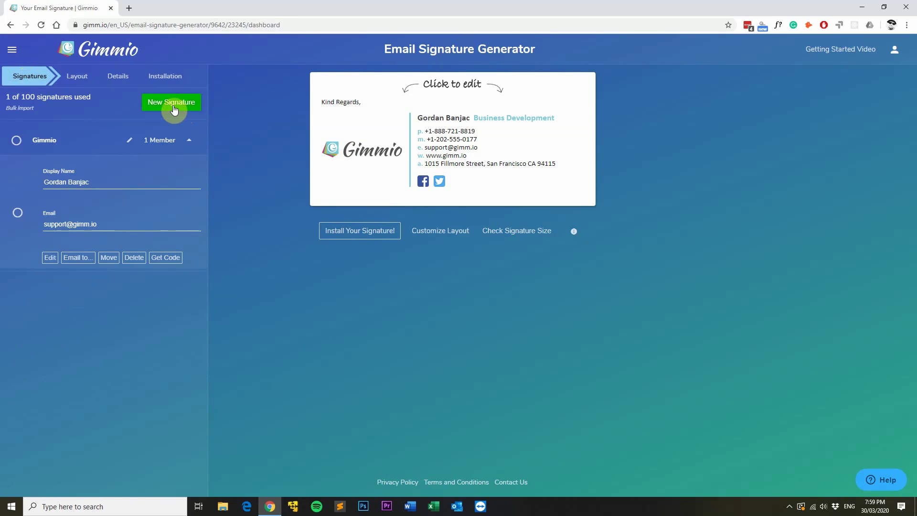
click(104, 193)
key(Tab)
text(support)
click(102, 353)
click(59, 377)
click(156, 397)
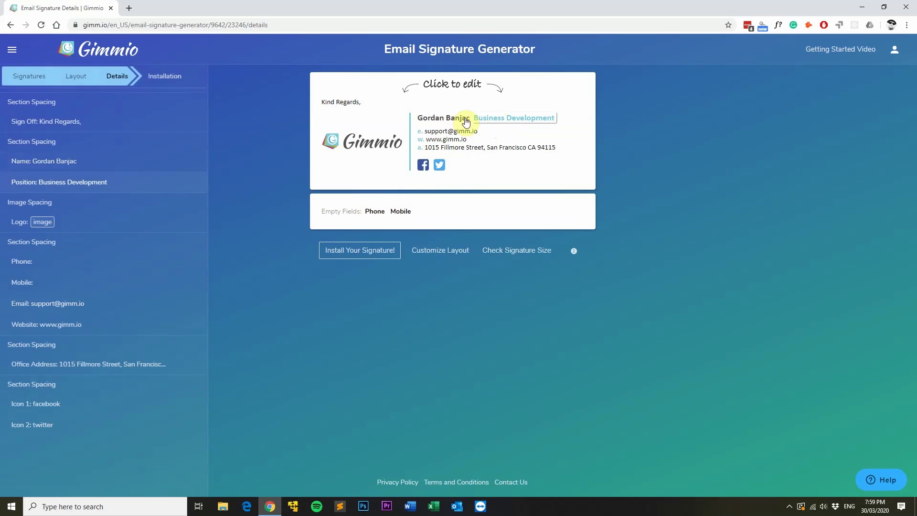
- Set the signature's name and the position Lead Developer, then add a Phone field
click(450, 121)
click(52, 157)
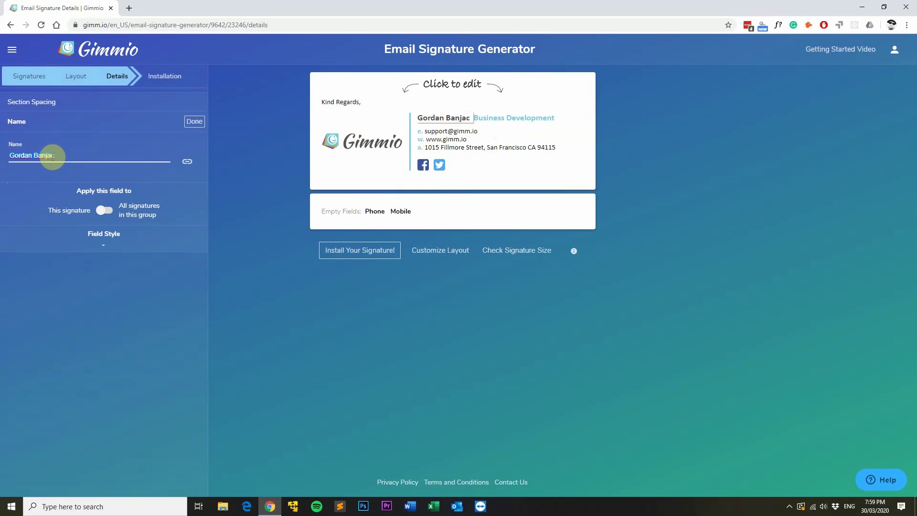
click(194, 122)
triple_click(72, 156)
text(Lead Developer)
click(195, 122)
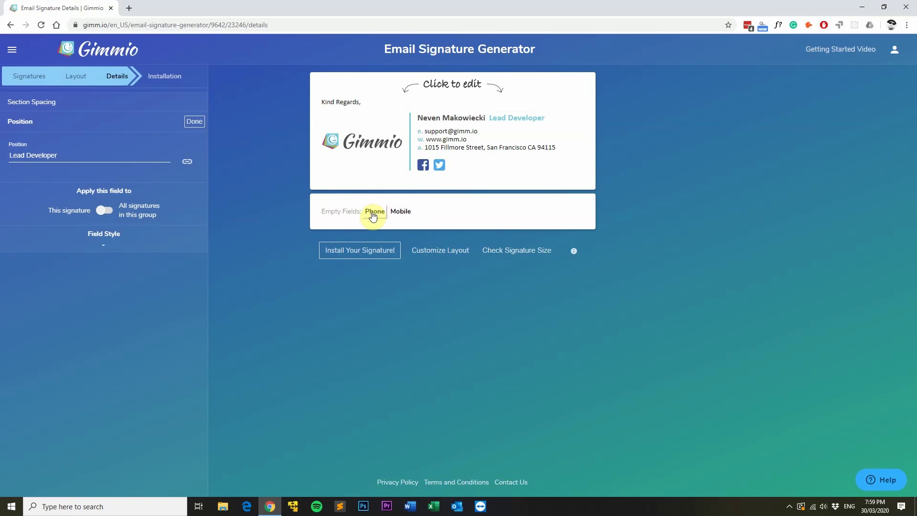
click(372, 215)
click(95, 154)
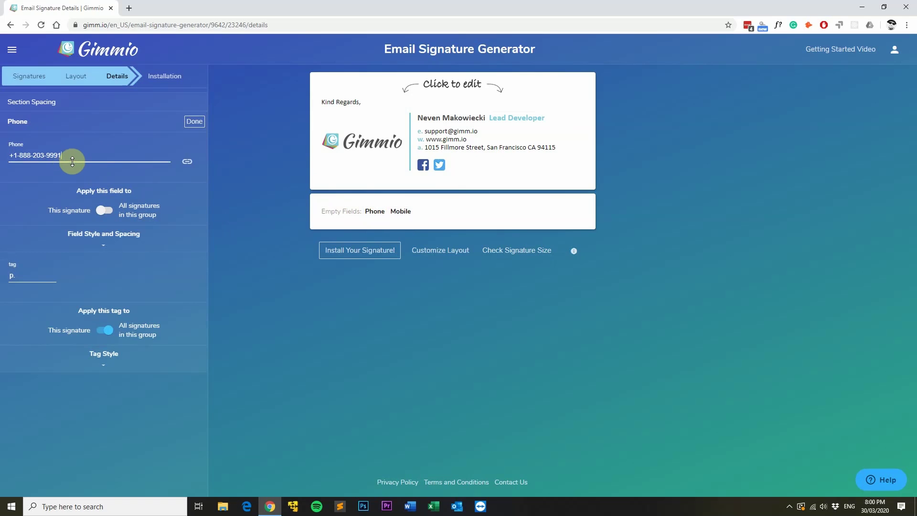
- Save the phone number, add a mobile number, then reopen the first signature from the list
click(200, 125)
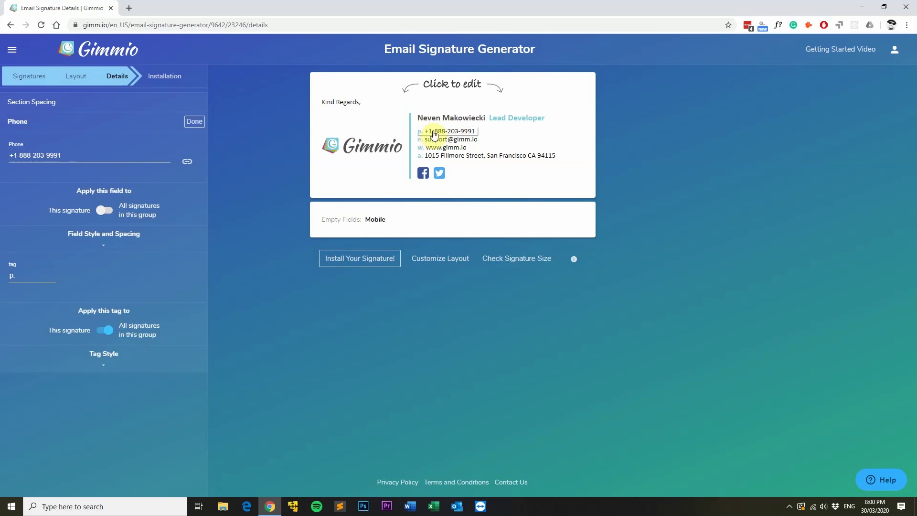
click(374, 220)
click(19, 153)
click(194, 121)
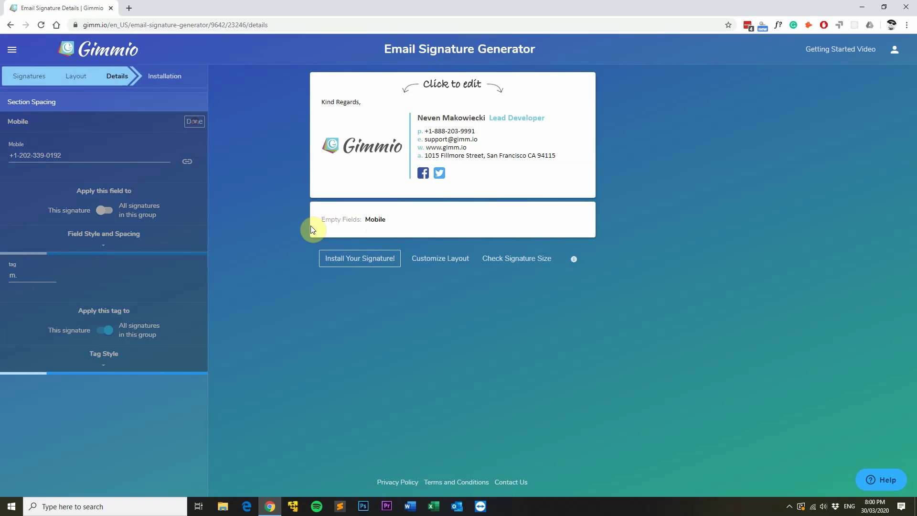
click(32, 79)
click(135, 175)
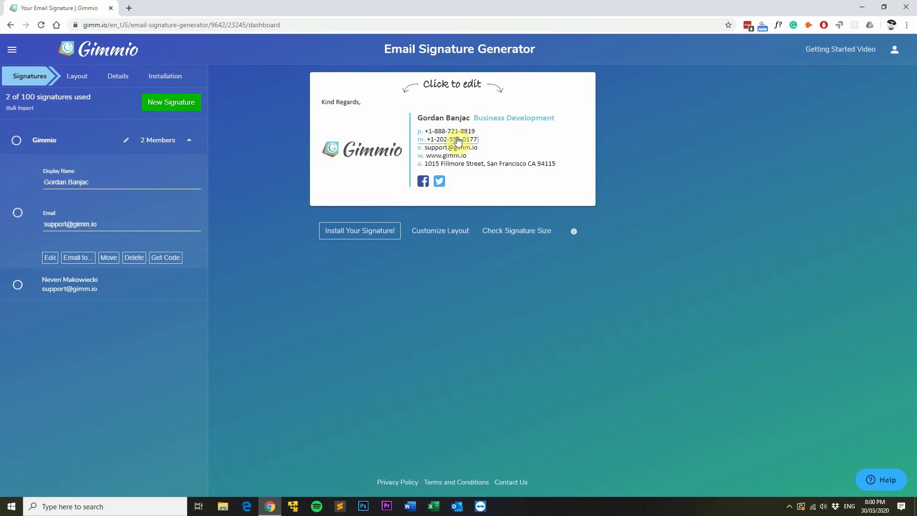
click(122, 282)
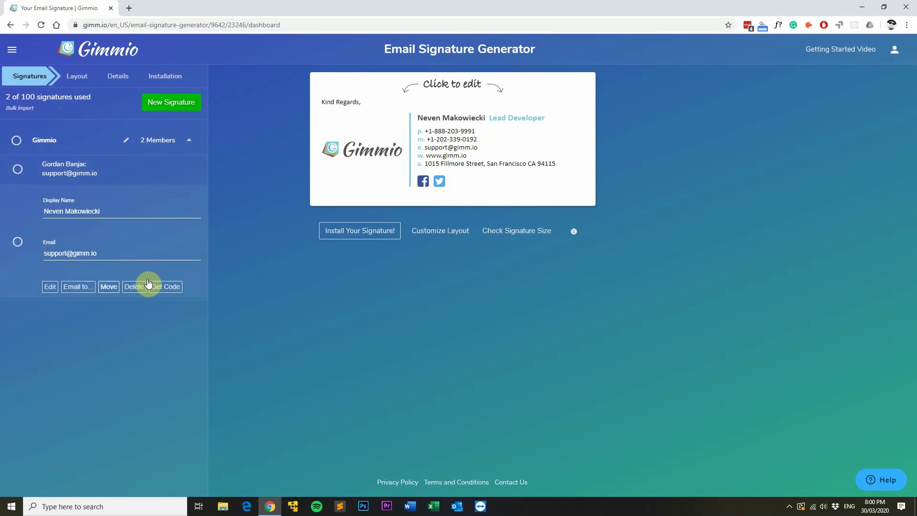
click(99, 177)
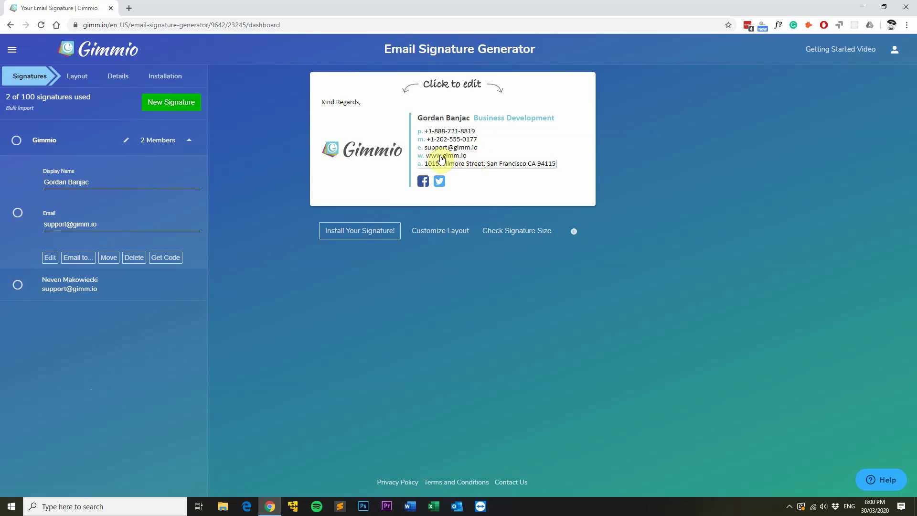
click(436, 249)
- Replace the first signature's logo, for this signature only, with the cropped gordan.png photo
click(375, 155)
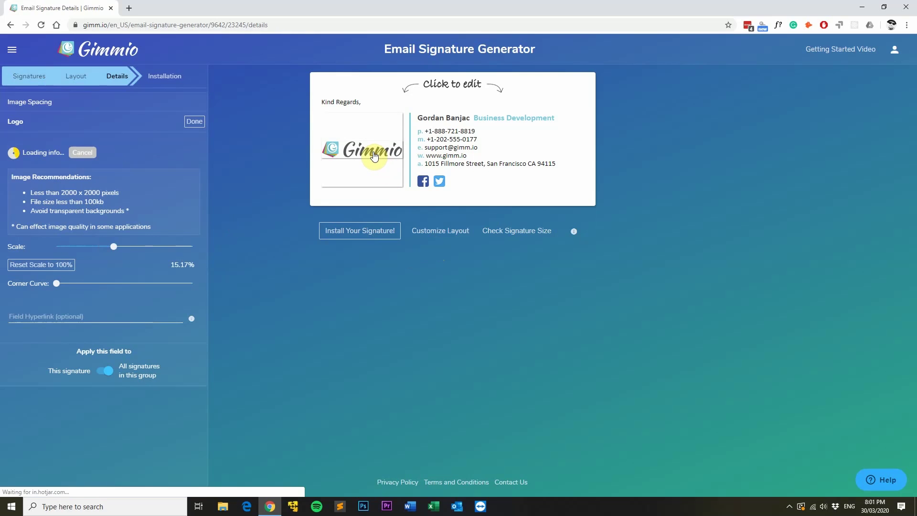
click(105, 371)
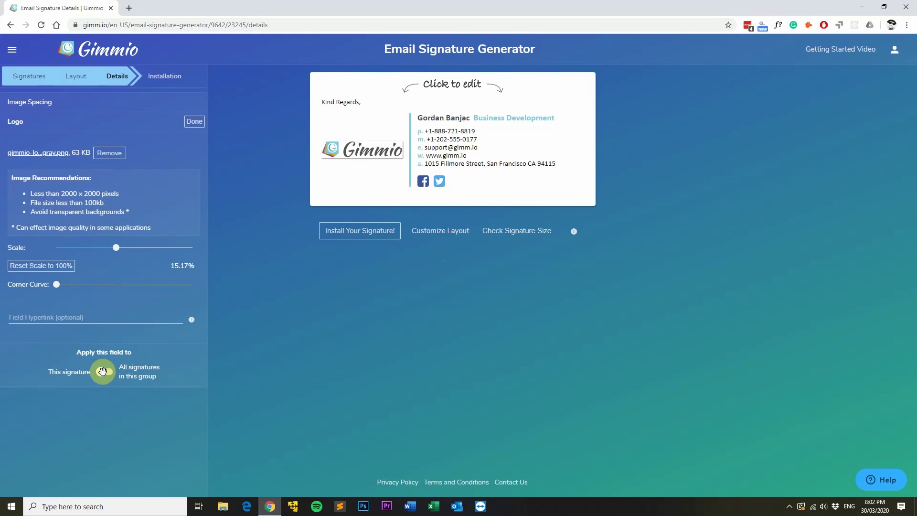
click(109, 152)
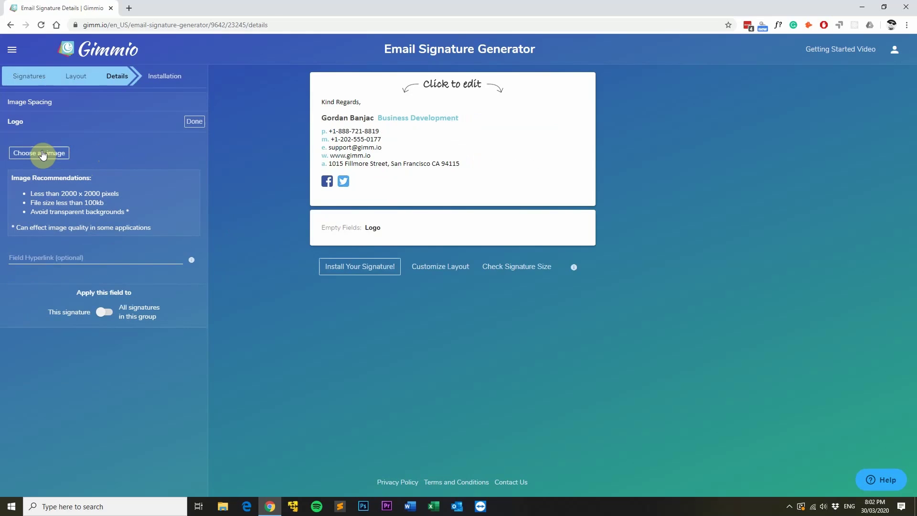
click(43, 153)
click(505, 295)
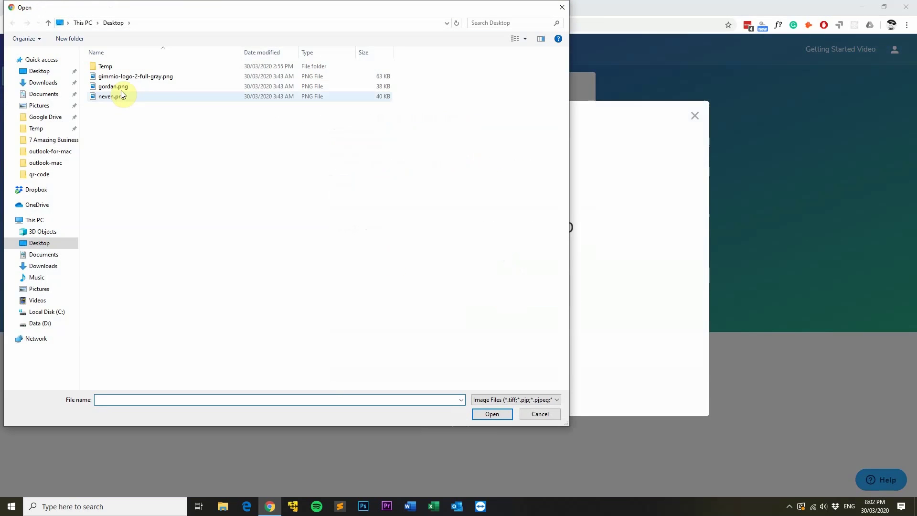
click(119, 88)
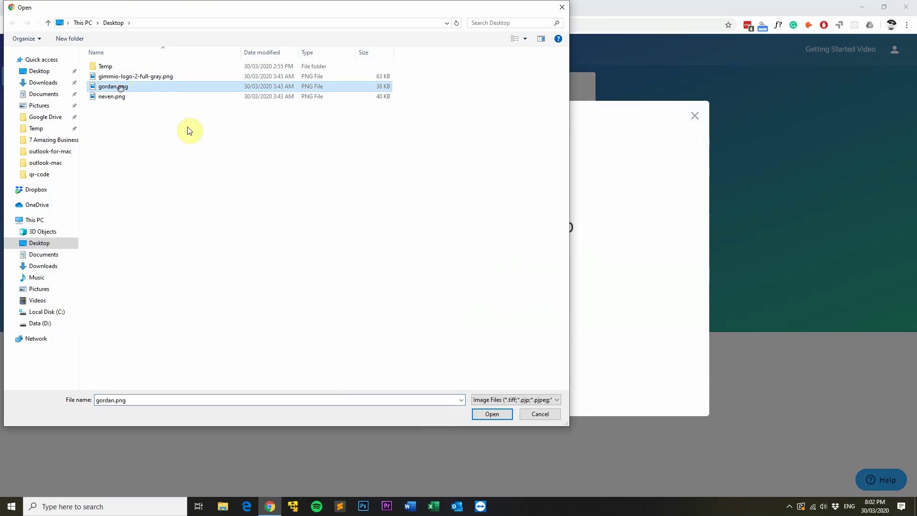
click(495, 414)
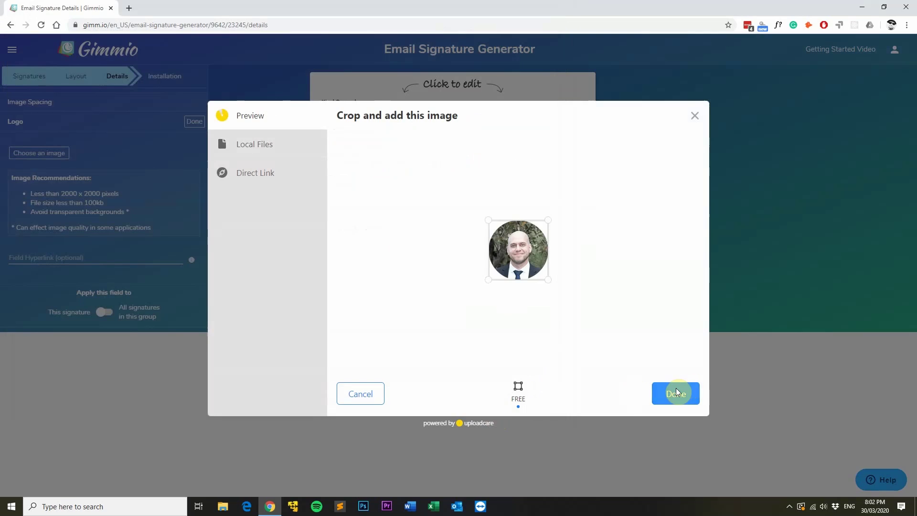
click(682, 388)
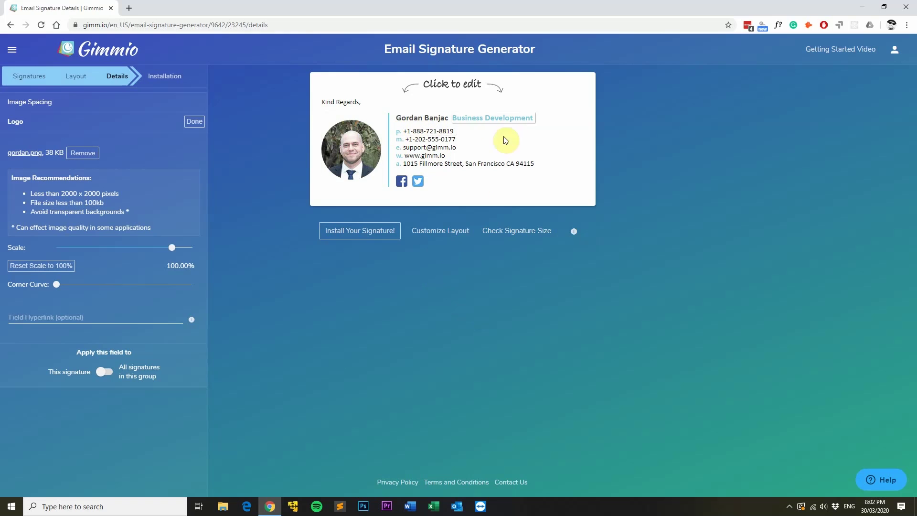
click(29, 76)
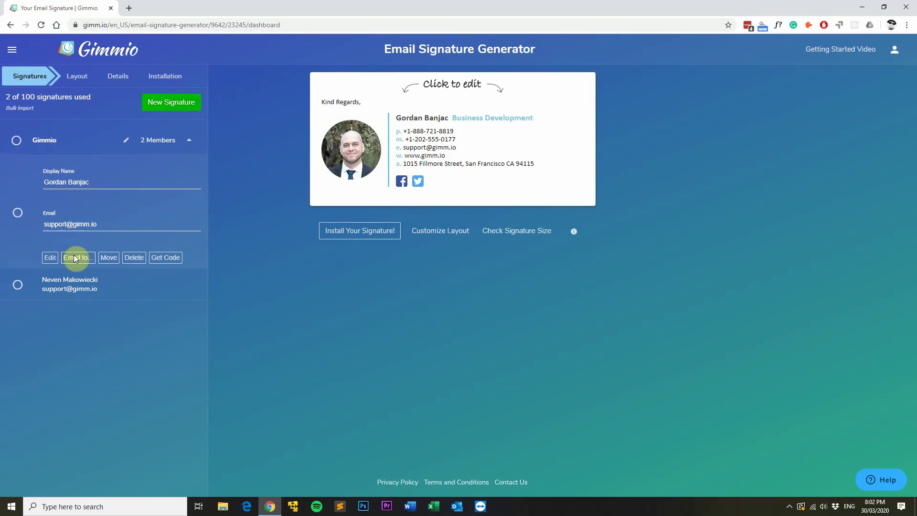
- Set neven.png as the second signature's logo, then reopen the first signature from the list
click(108, 284)
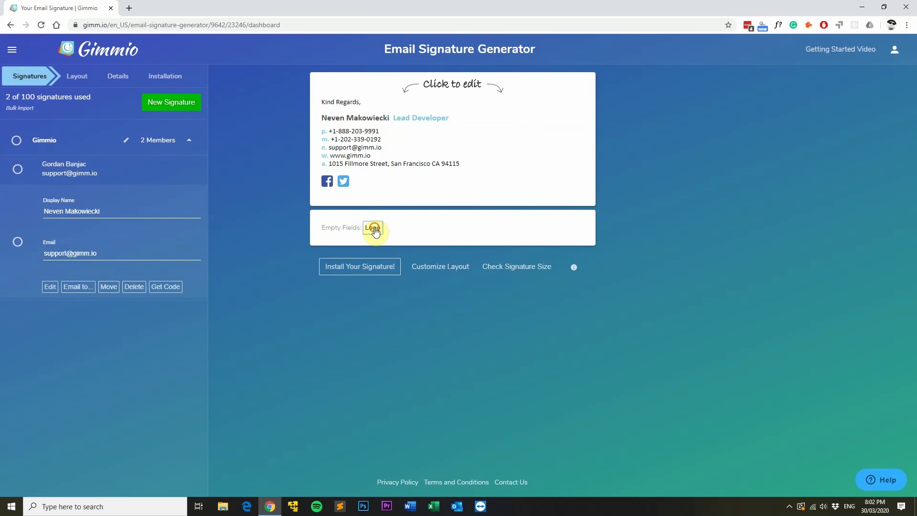
click(374, 228)
click(42, 153)
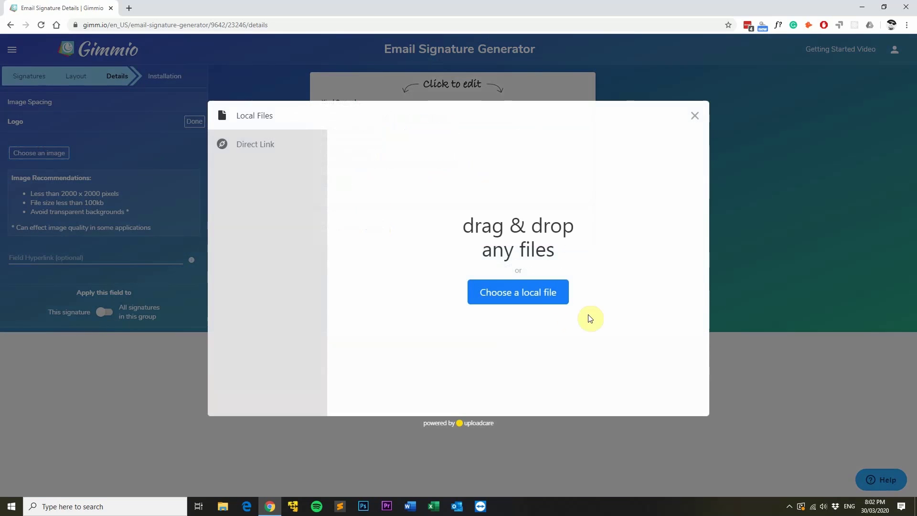
click(526, 293)
click(116, 98)
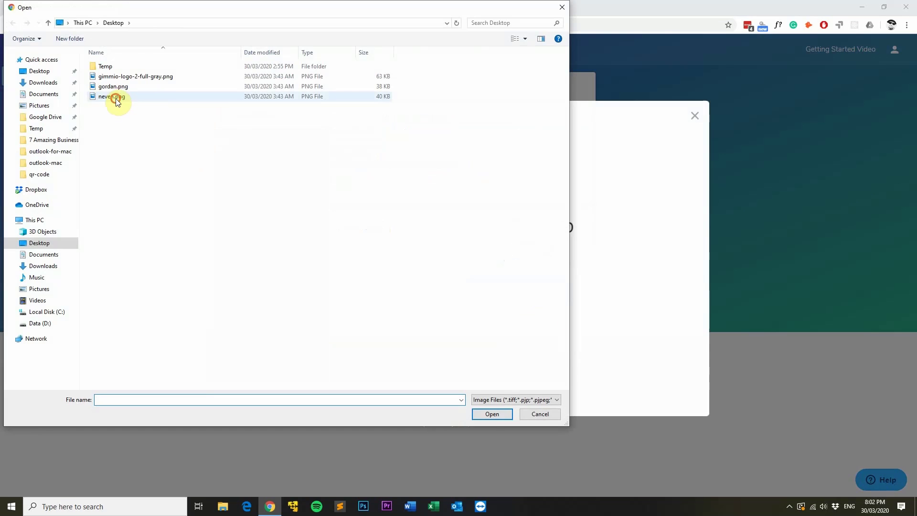
click(493, 413)
click(681, 396)
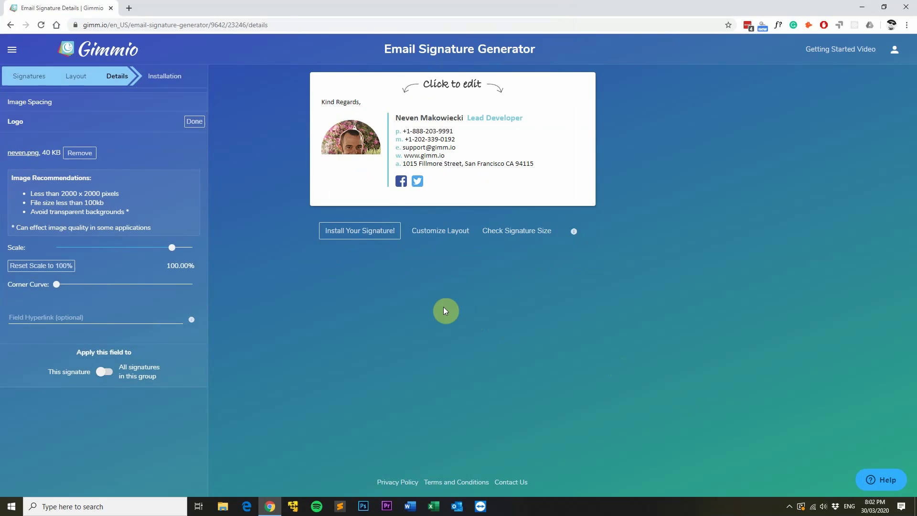
click(29, 76)
click(81, 168)
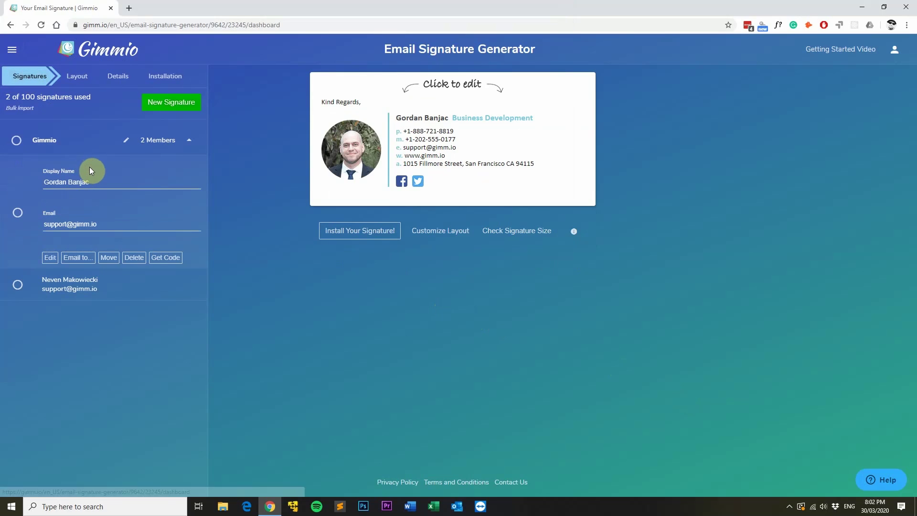
click(112, 280)
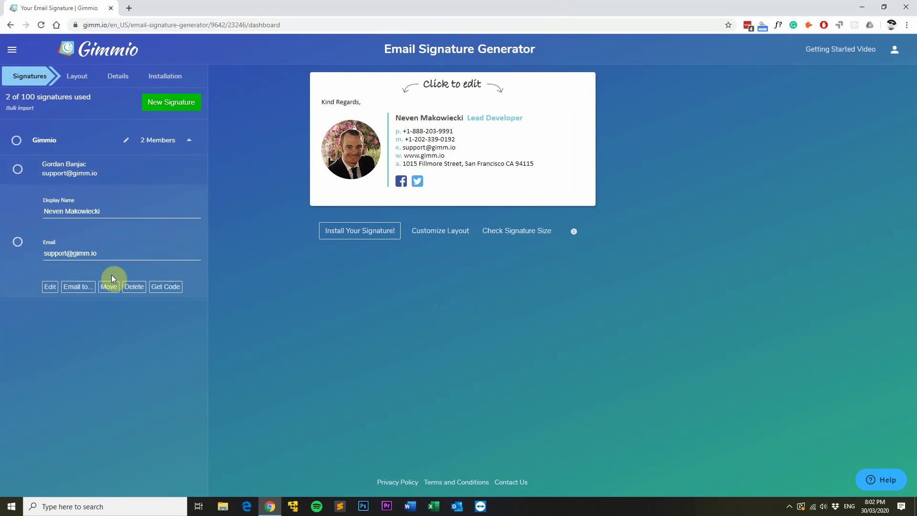
click(129, 177)
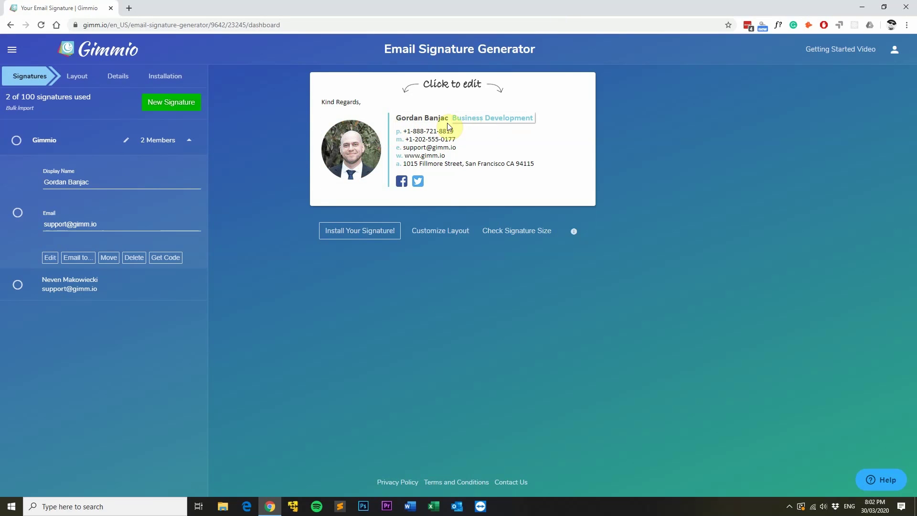
click(134, 289)
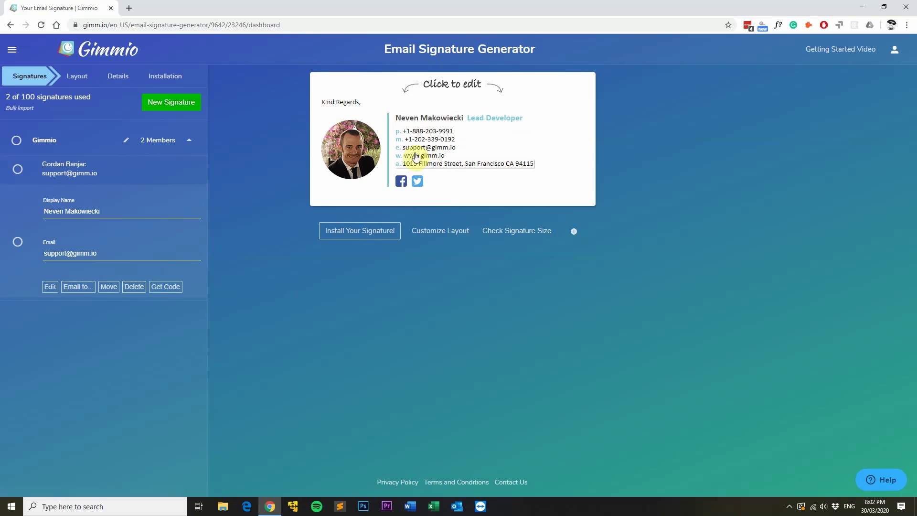
click(113, 174)
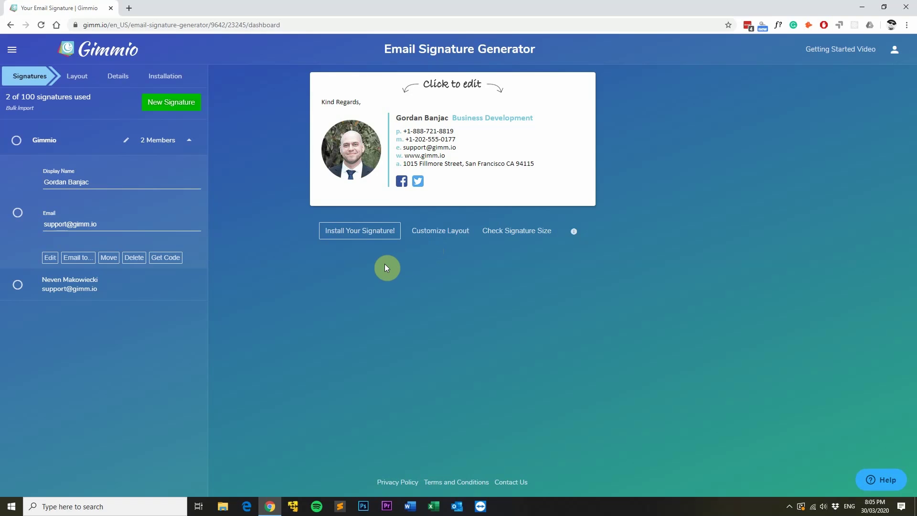
click(80, 258)
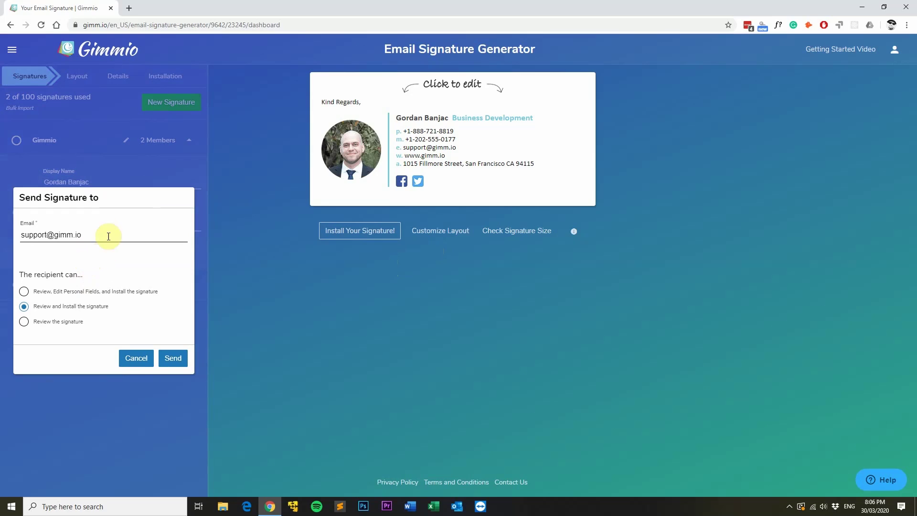
click(48, 235)
drag(88, 234, 4, 235)
click(84, 233)
drag(91, 234, 19, 234)
click(46, 235)
click(137, 362)
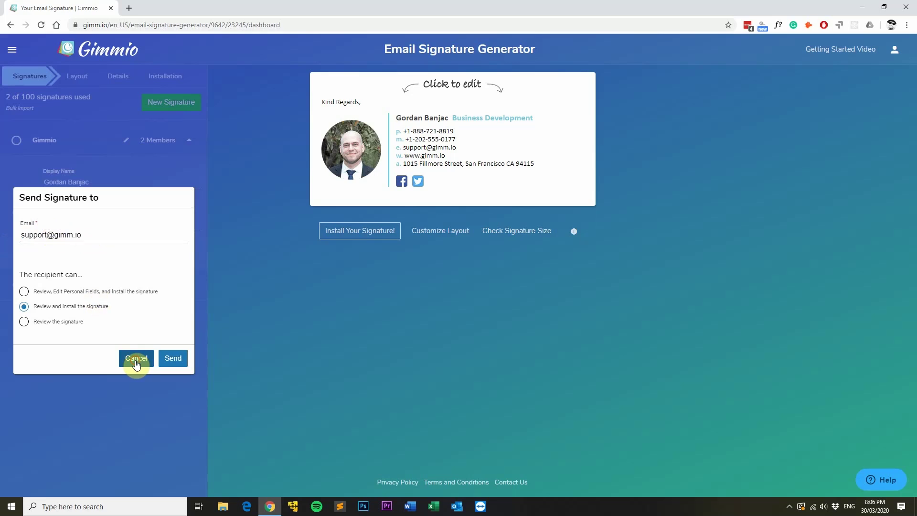
drag(119, 227, 44, 225)
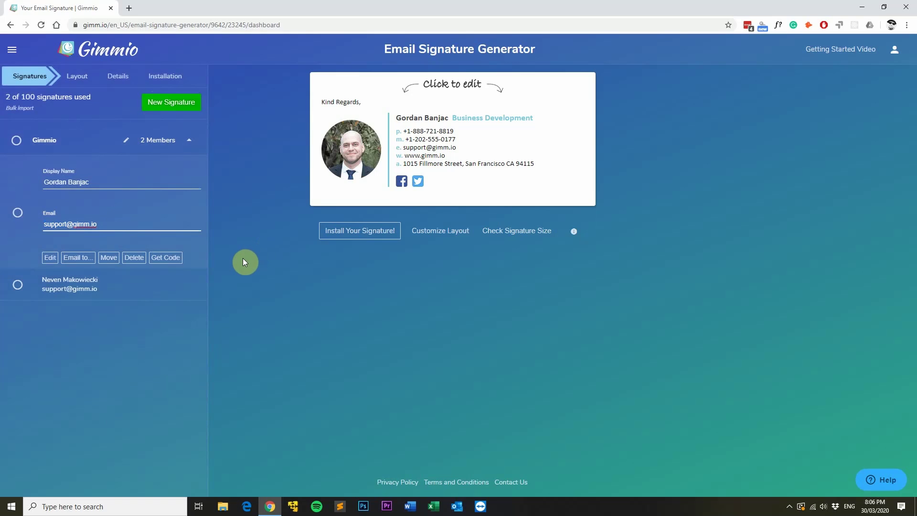
- Select both signatures, open the bulk email form, toggle owner sending on and off, and cancel
click(17, 284)
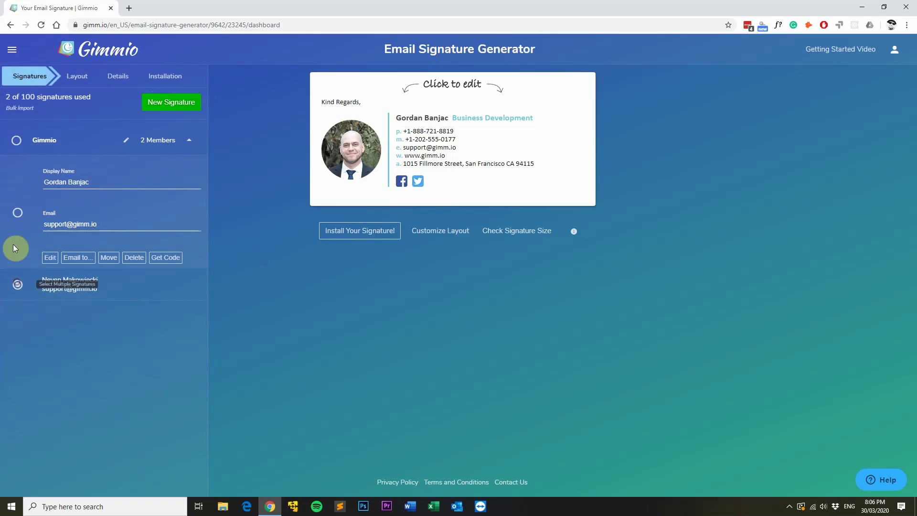
click(18, 214)
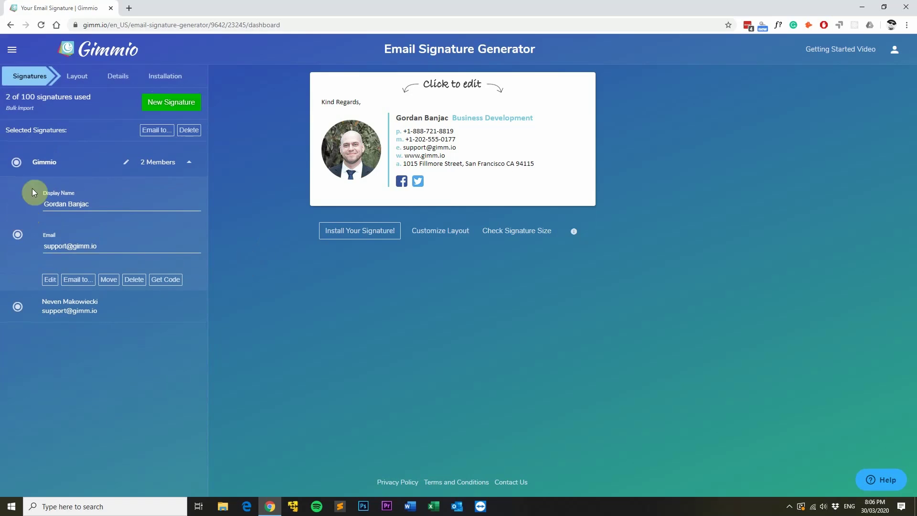
click(155, 130)
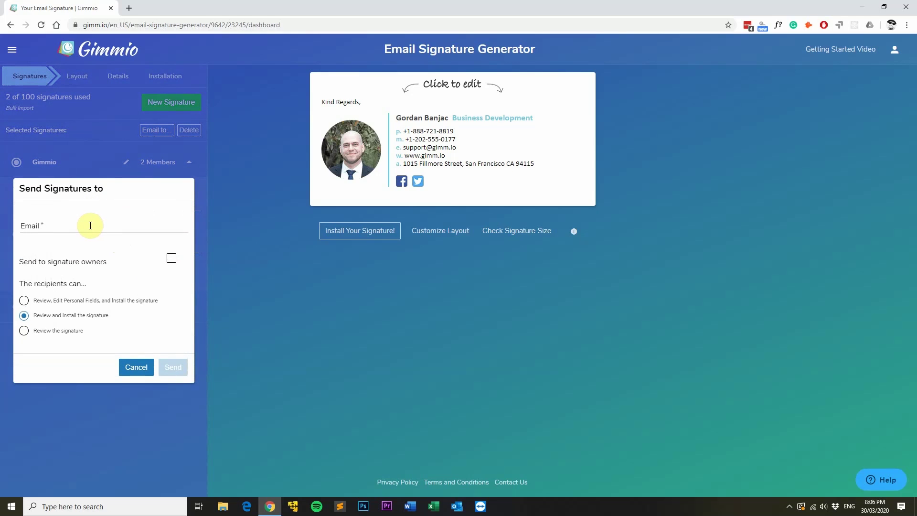
click(25, 223)
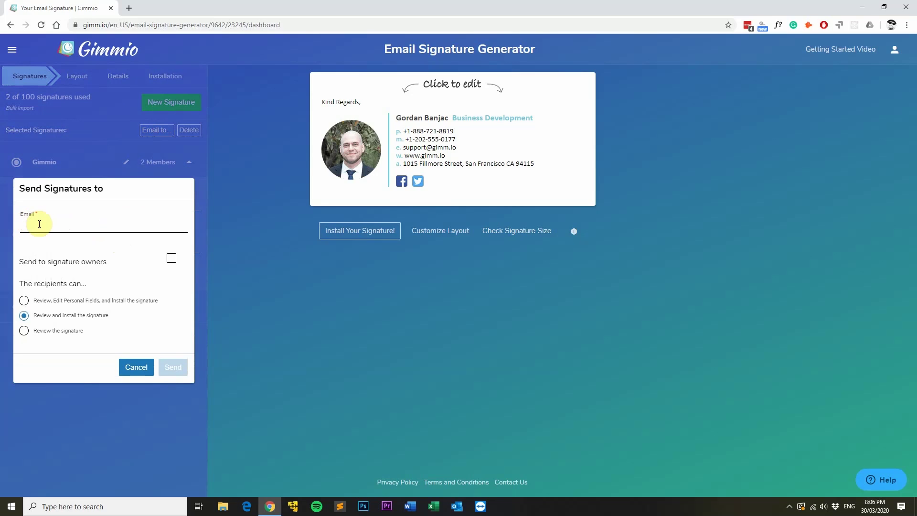
click(172, 261)
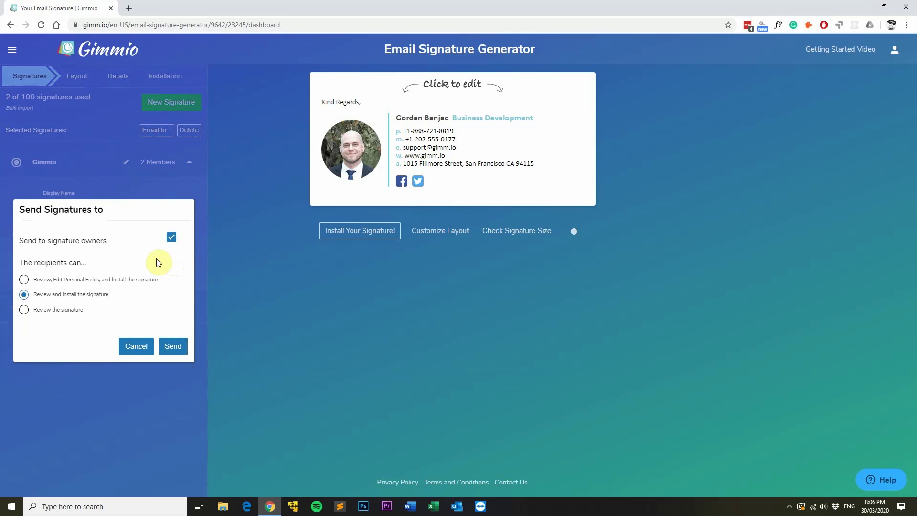
click(170, 239)
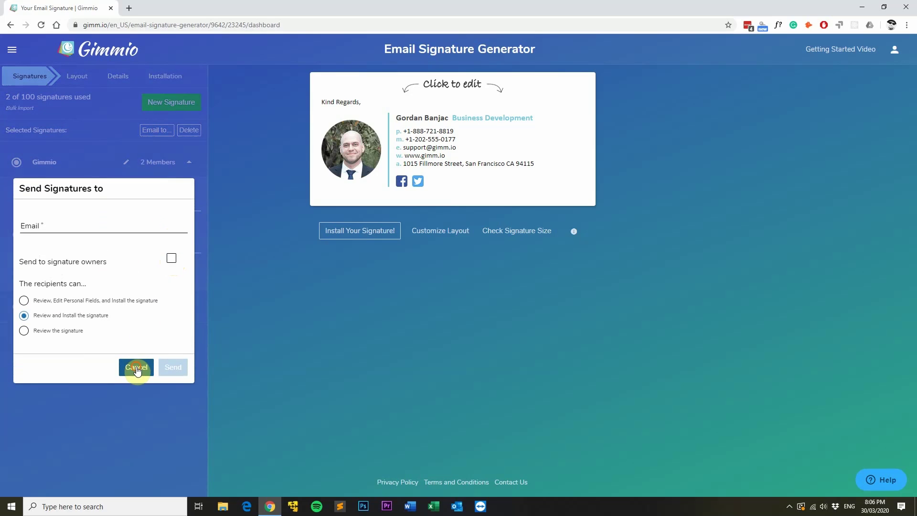
click(136, 368)
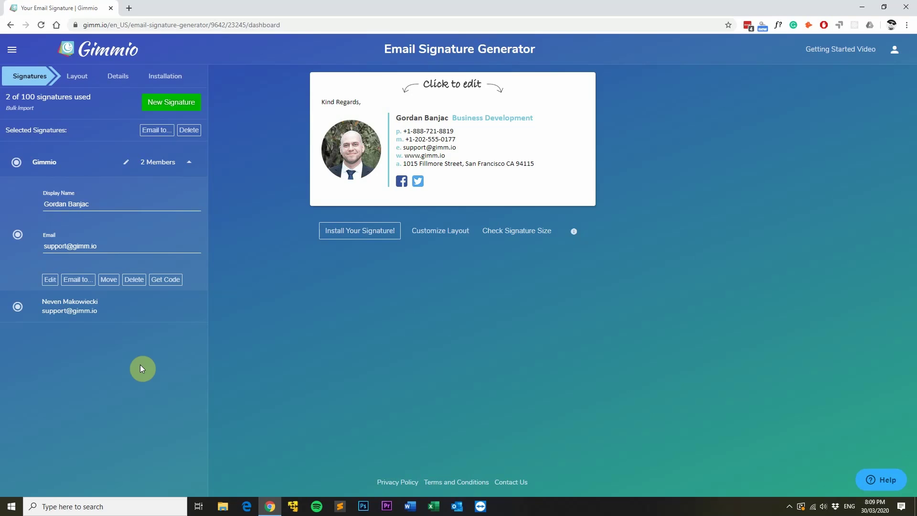